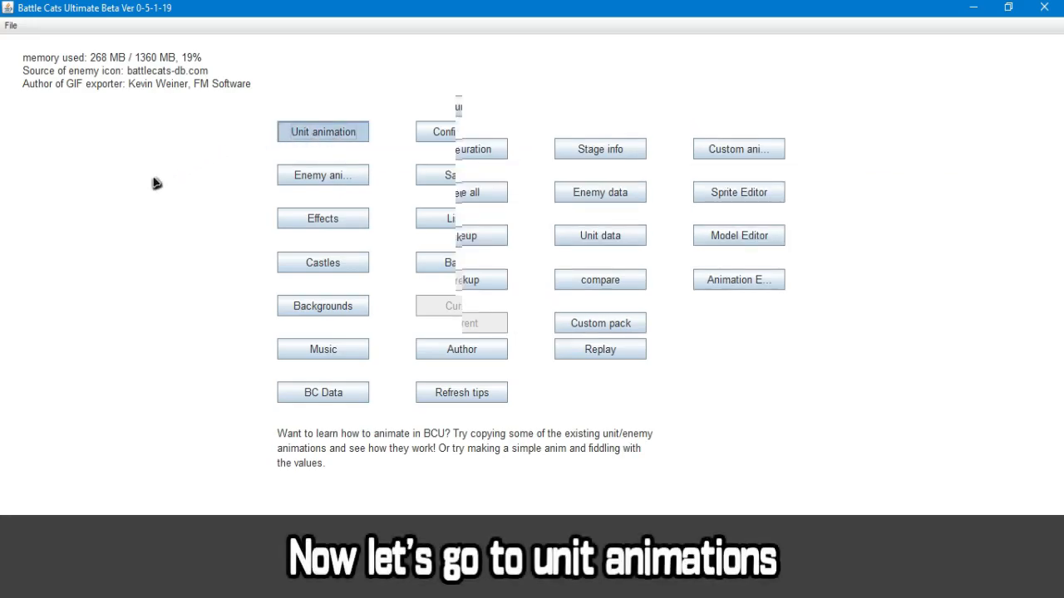
Copy the 25-0 Bahamut unit animation into the custom animations and return to the main menu
scroll(122, 252, down, 1)
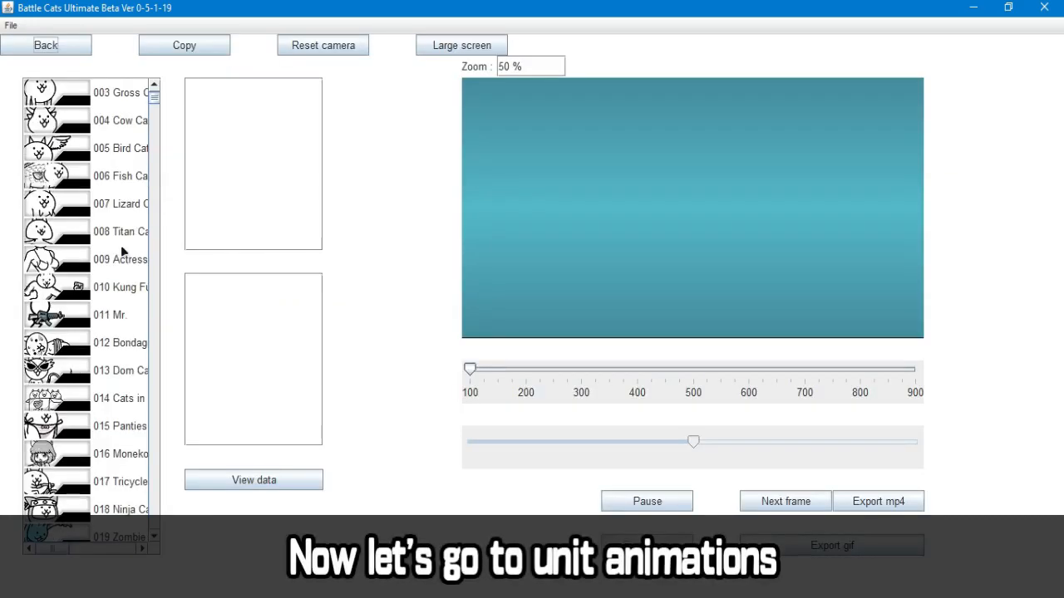
click(123, 231)
scroll(124, 274, down, 3)
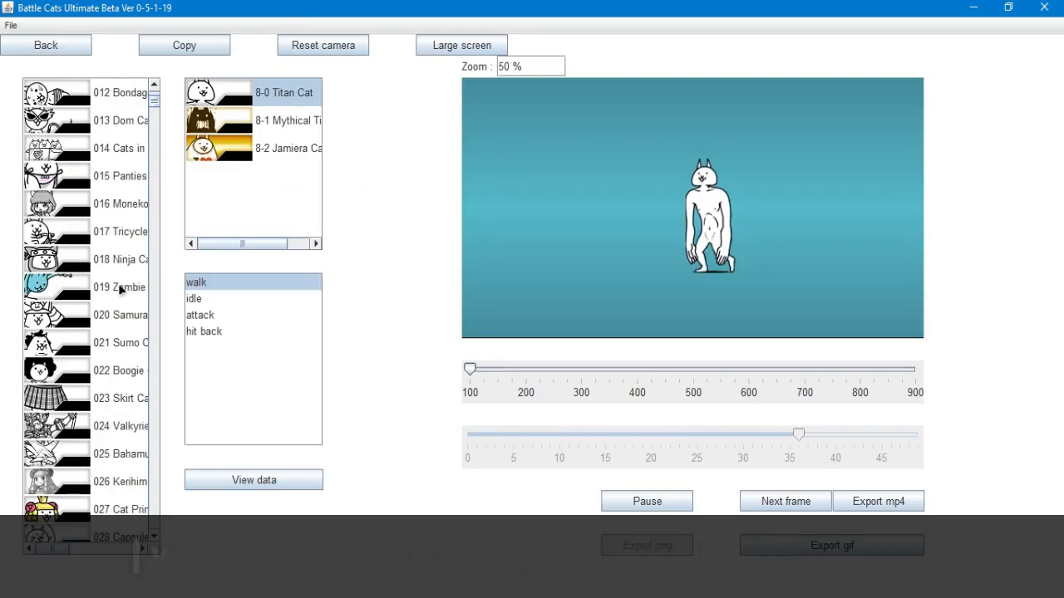
click(104, 454)
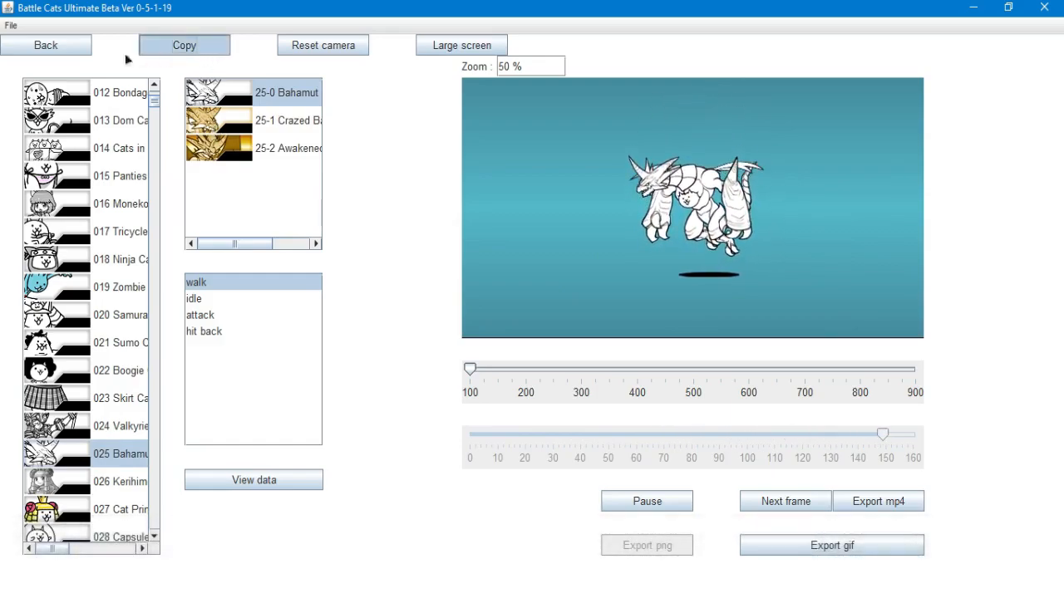
click(140, 55)
click(53, 50)
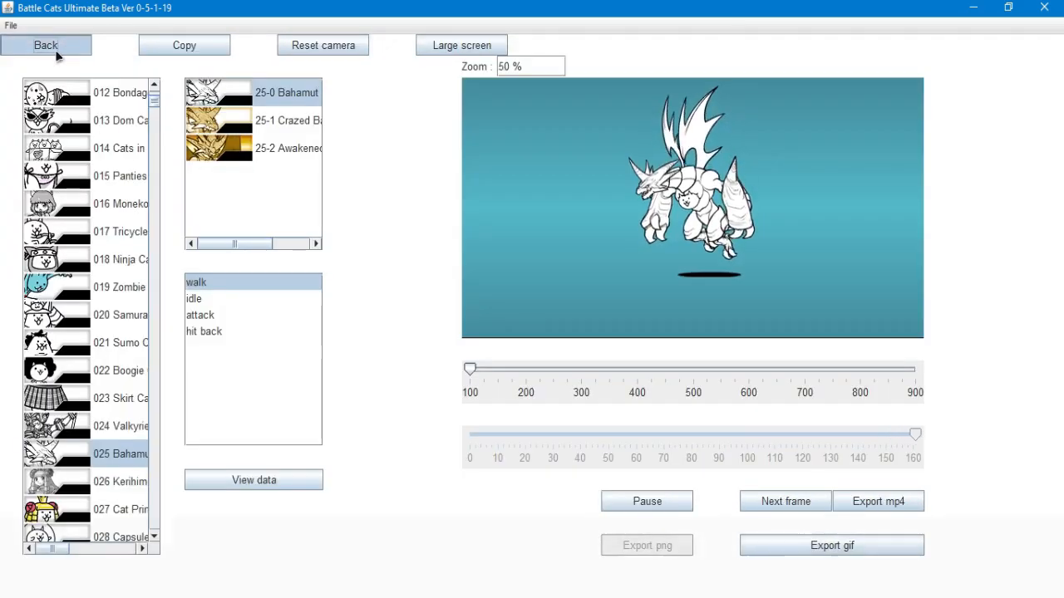
click(27, 50)
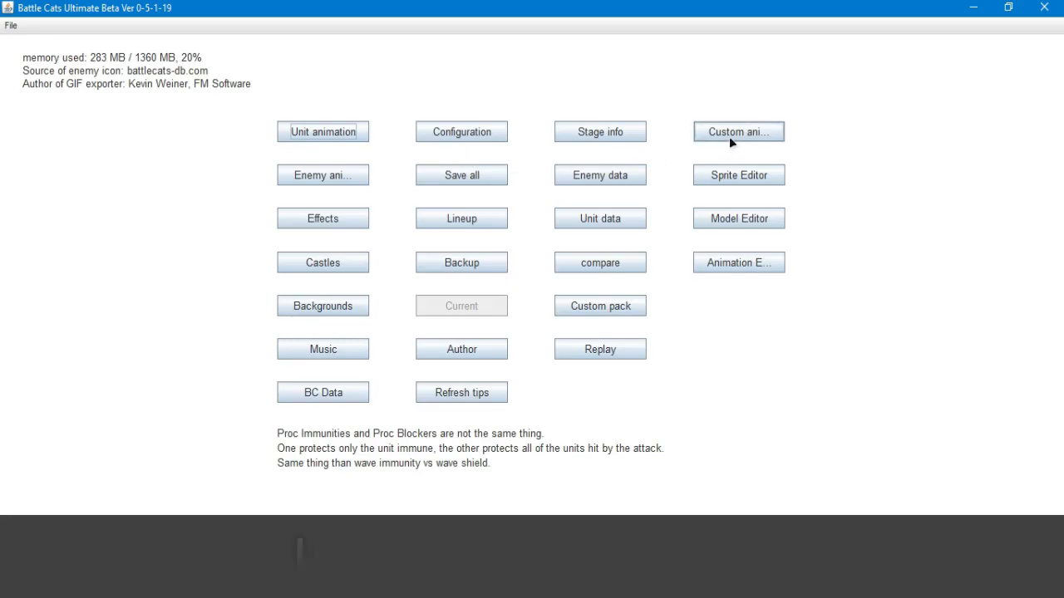
Select the copied Bahamut among the custom animations and open it in the Sprite Editor
click(729, 136)
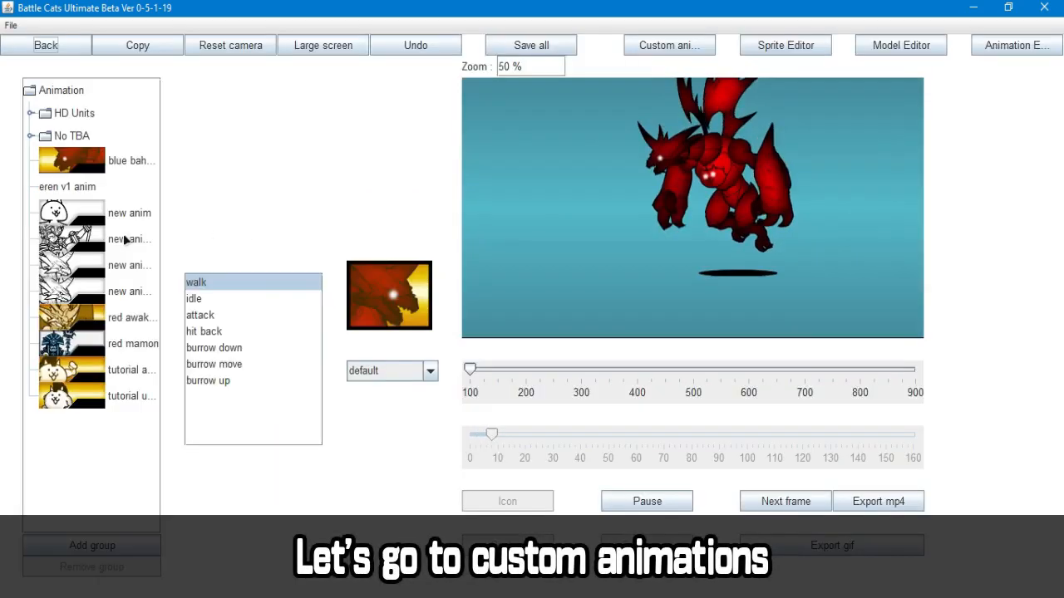
click(119, 292)
click(119, 271)
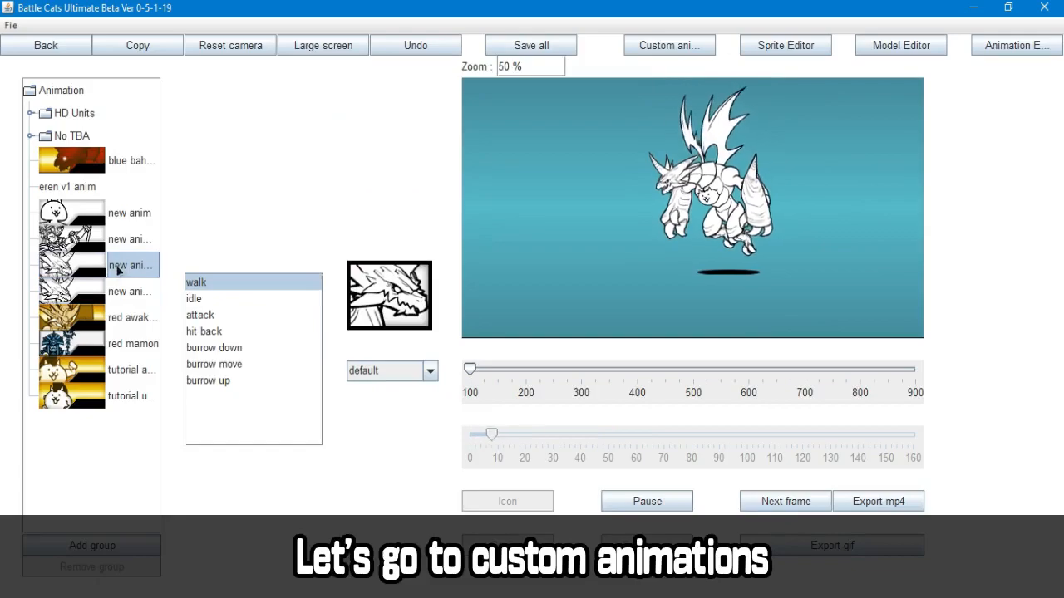
click(796, 52)
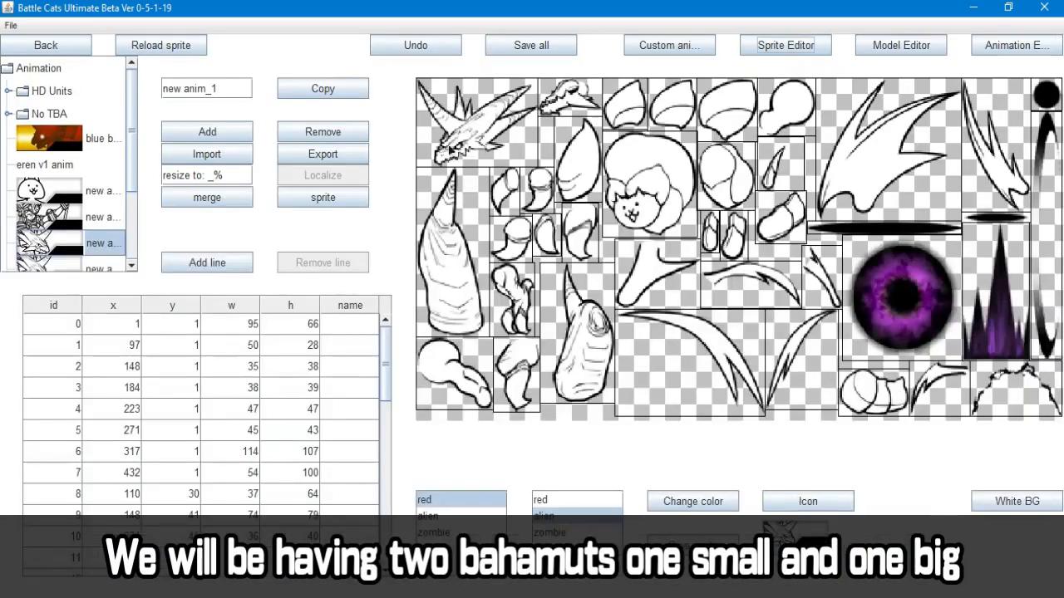
Rename the two copied Bahamut animations as small bahamut cat anim and big bahamut cat anim
click(96, 251)
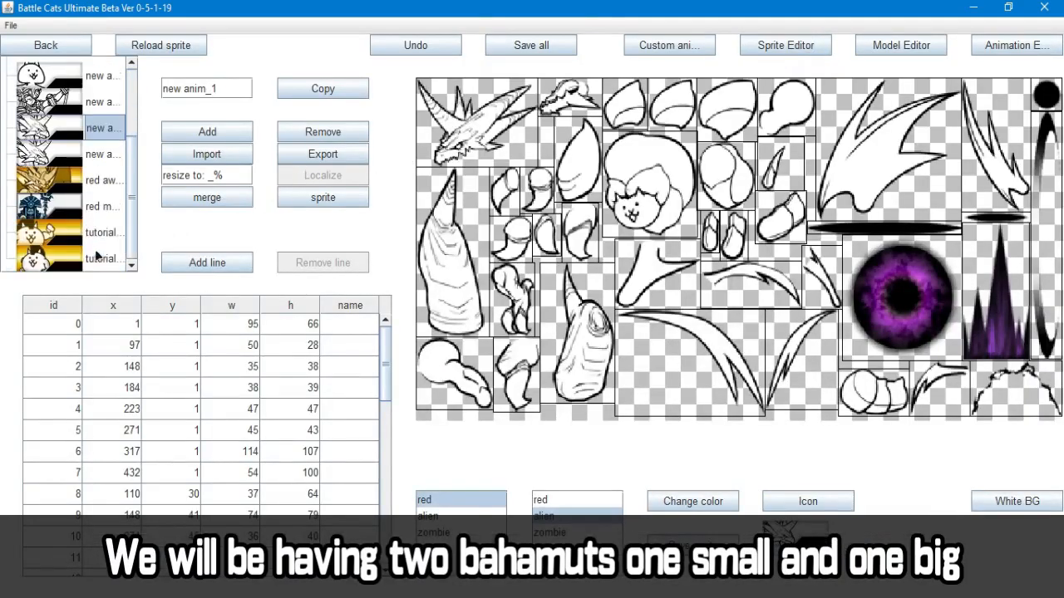
triple_click(191, 93)
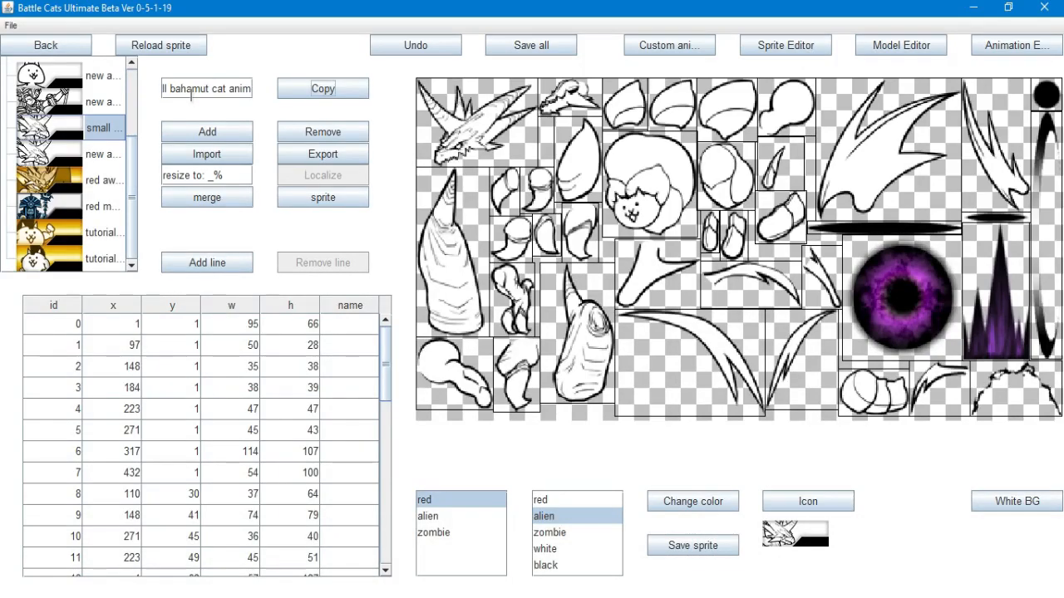
click(106, 158)
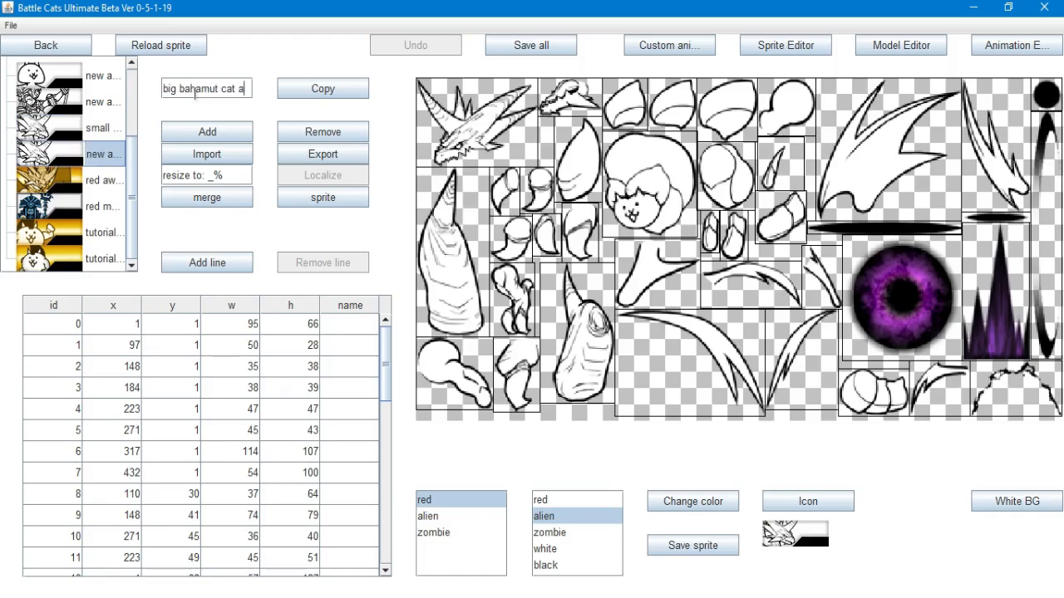
click(239, 138)
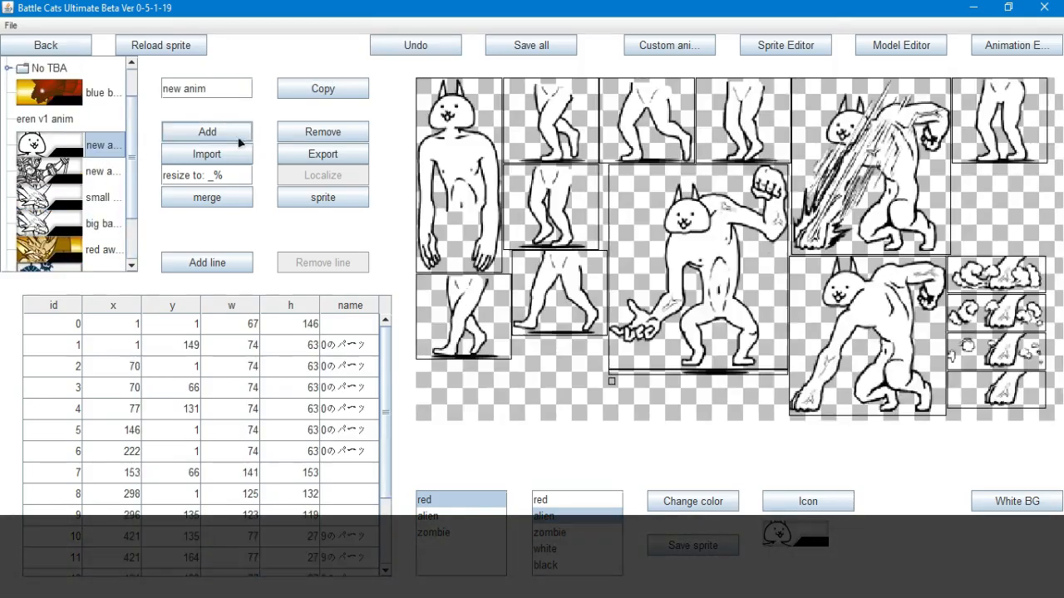
Delete the two unused new anim entries, the basic cat and the Valkyrie copy, from the animation list
click(323, 131)
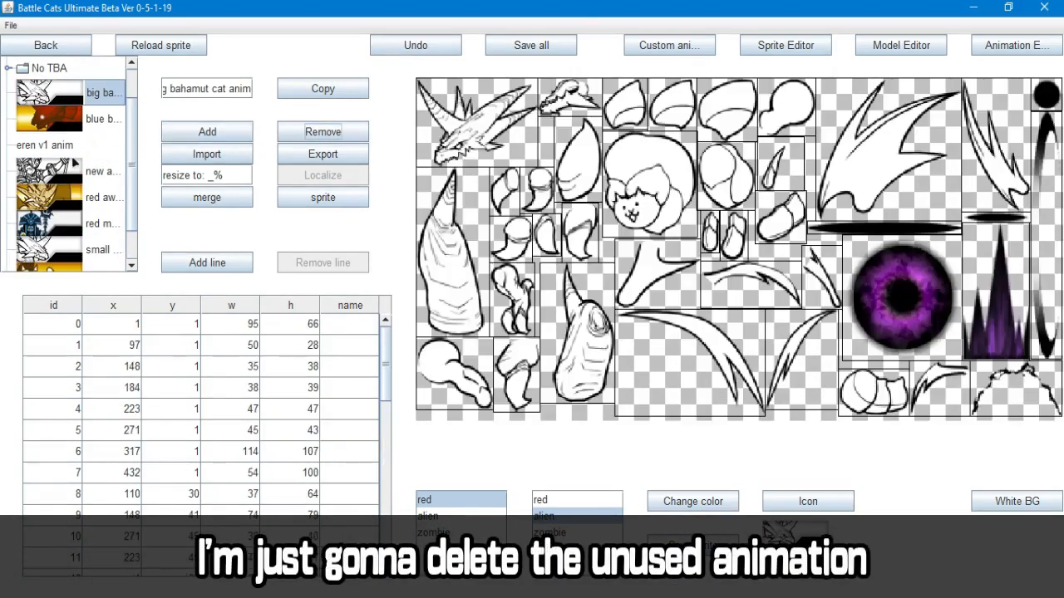
click(122, 167)
click(307, 134)
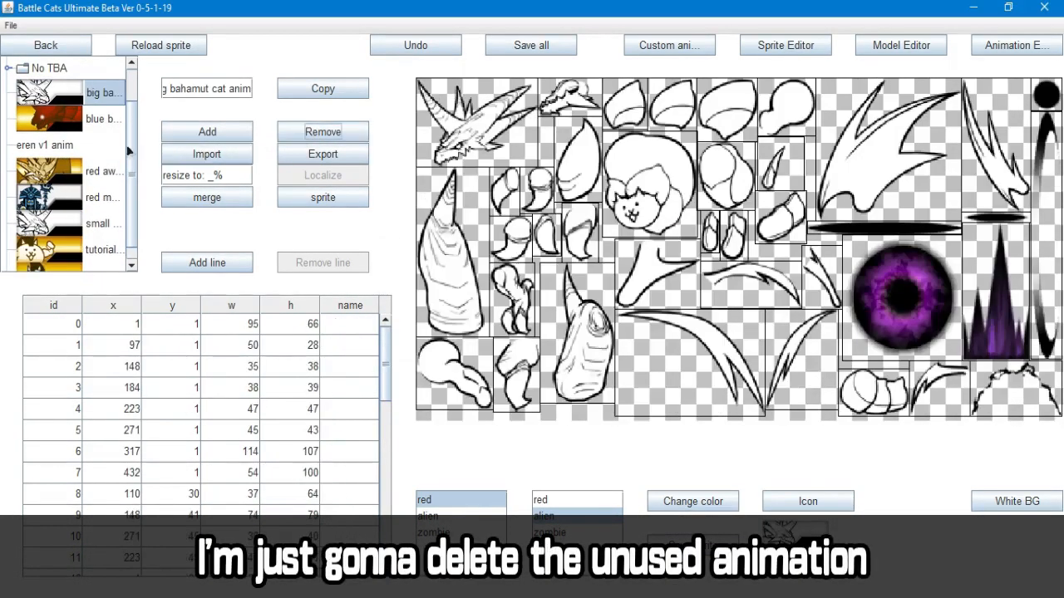
Enable the Show hitbox option in the configuration and return to the main menu
click(875, 46)
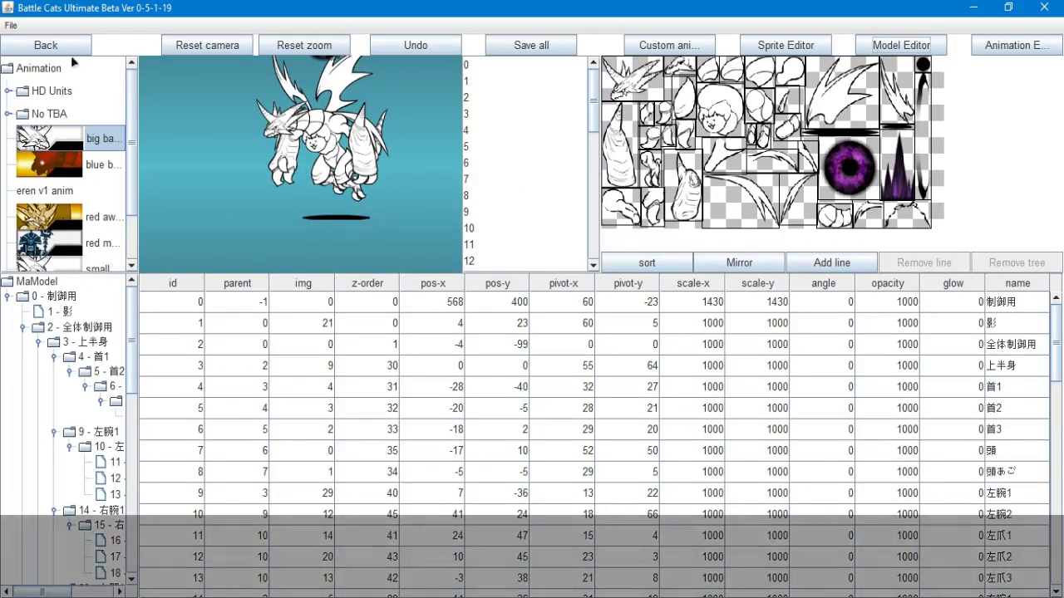
click(66, 50)
click(438, 134)
click(95, 221)
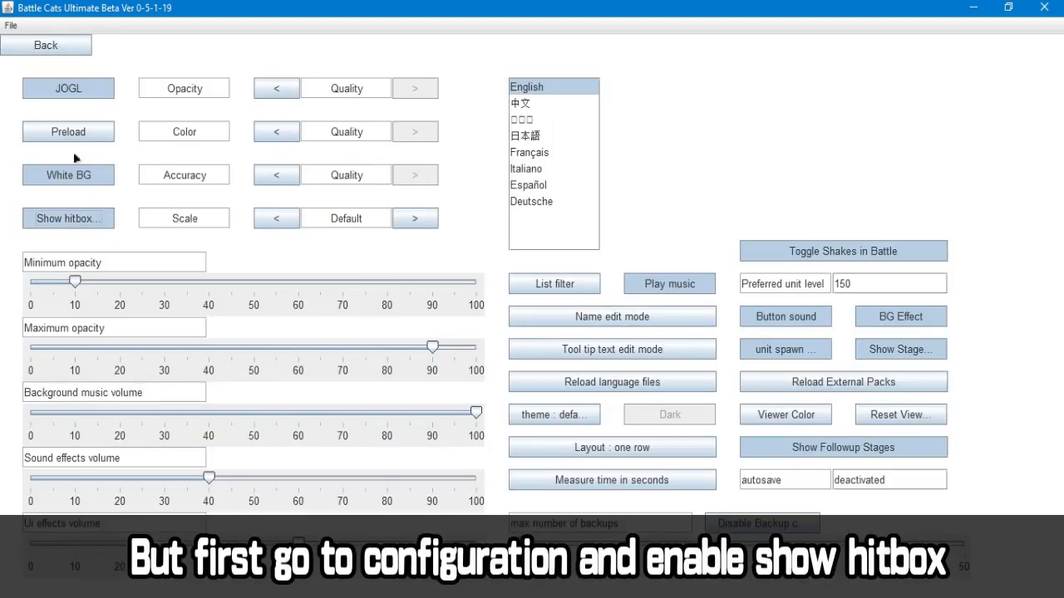
click(72, 51)
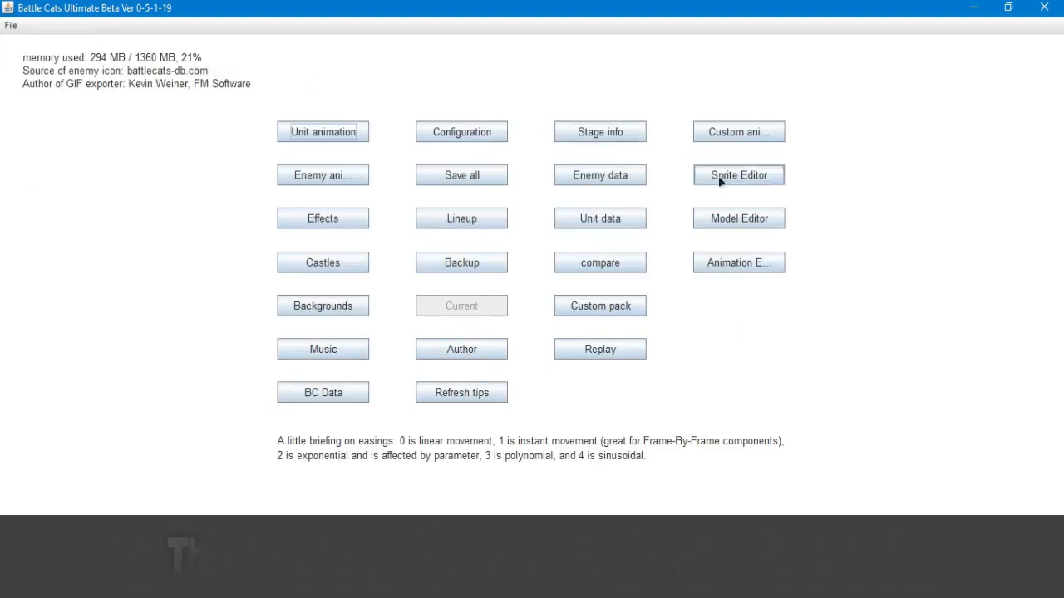
Set scale-x and scale-y of part 0 to 2860 for the big bahamut animation in the Model Editor
click(709, 218)
click(77, 148)
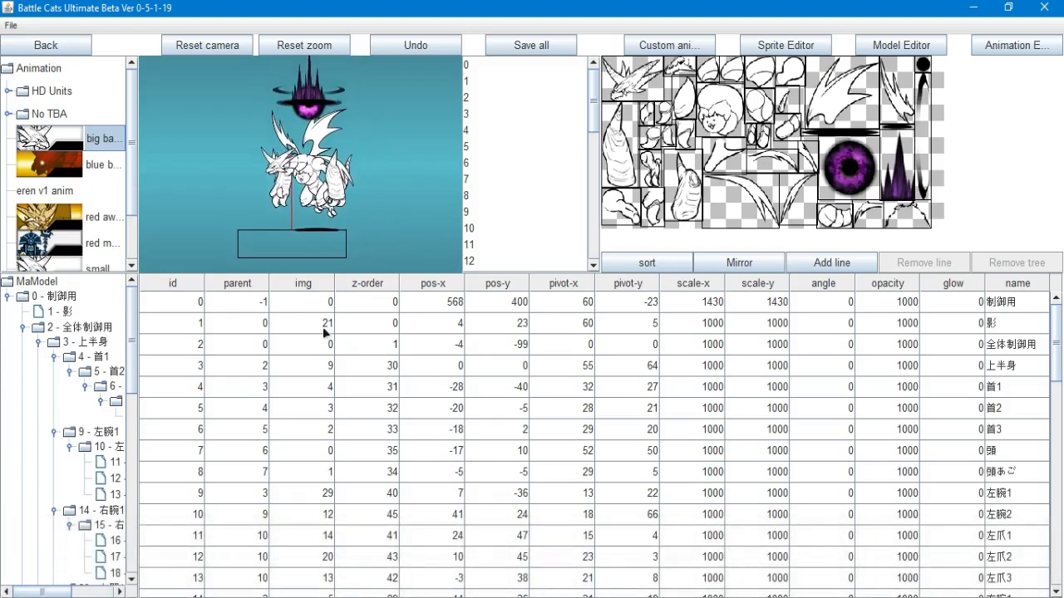
click(694, 301)
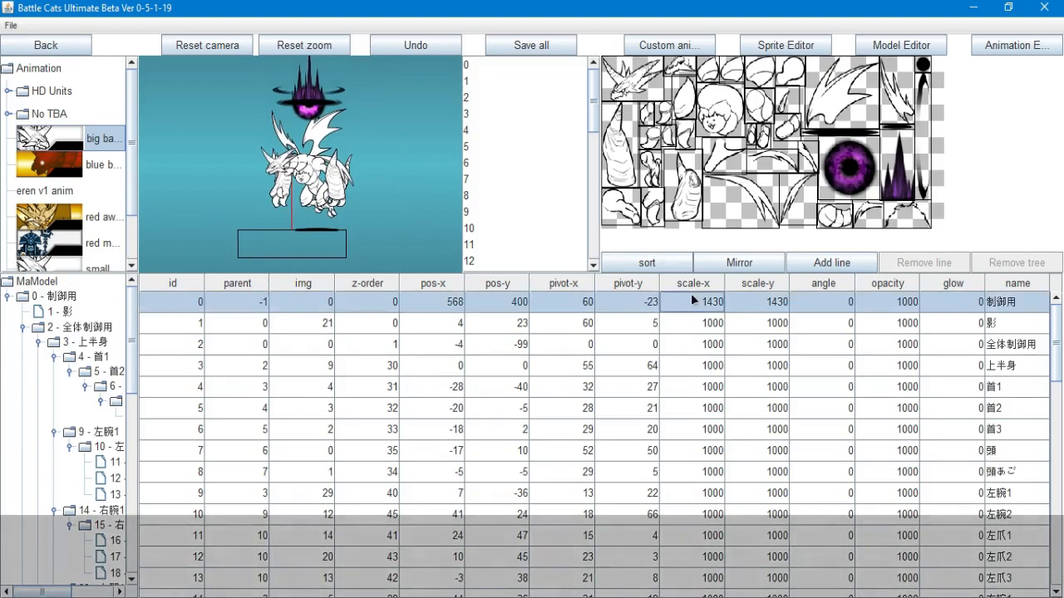
click(752, 304)
double_click(752, 306)
click(710, 304)
click(752, 306)
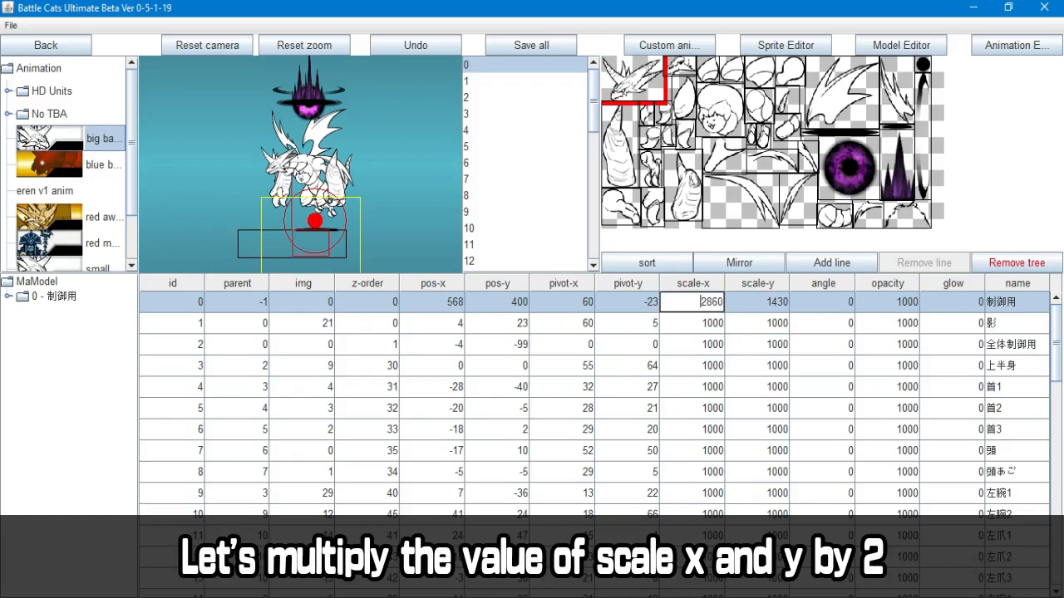
key(Tab)
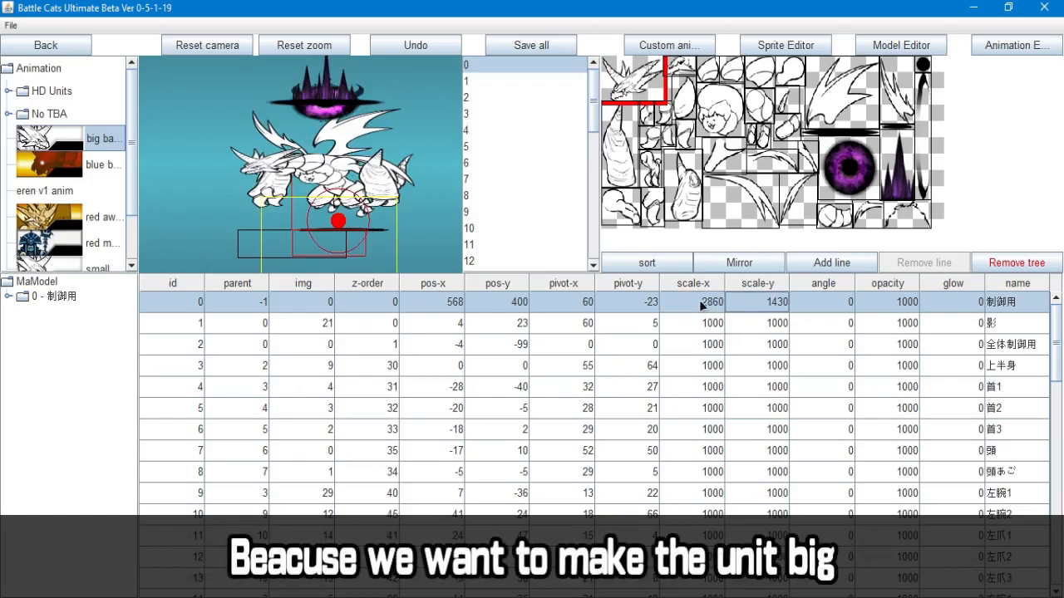
text(2860)
key(Tab)
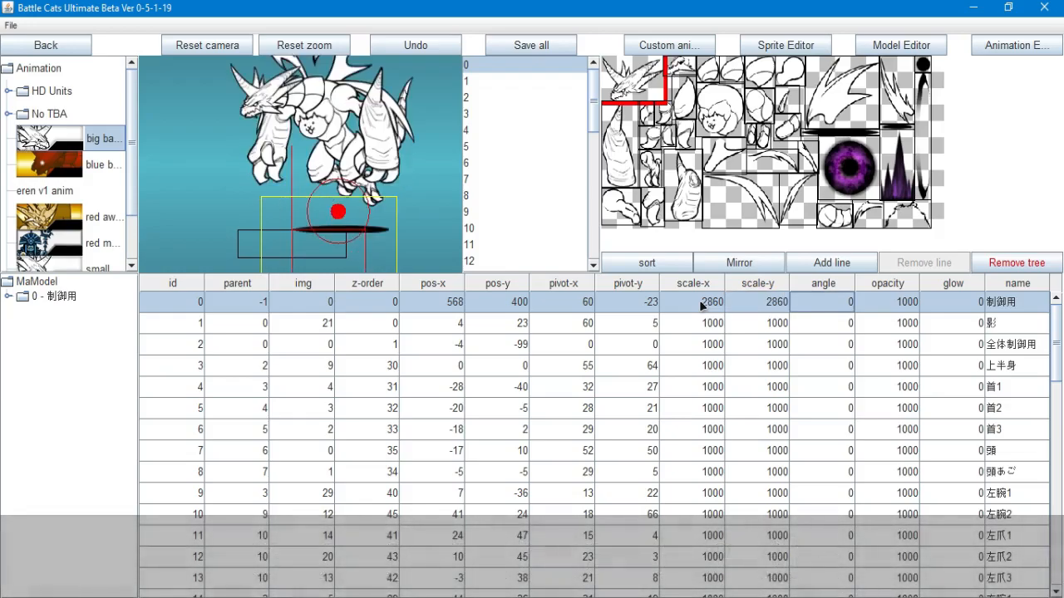
scroll(399, 226, down, 2)
mouse_move(399, 226)
mouse_down()
mouse_move(402, 293)
mouse_move(415, 230)
mouse_up()
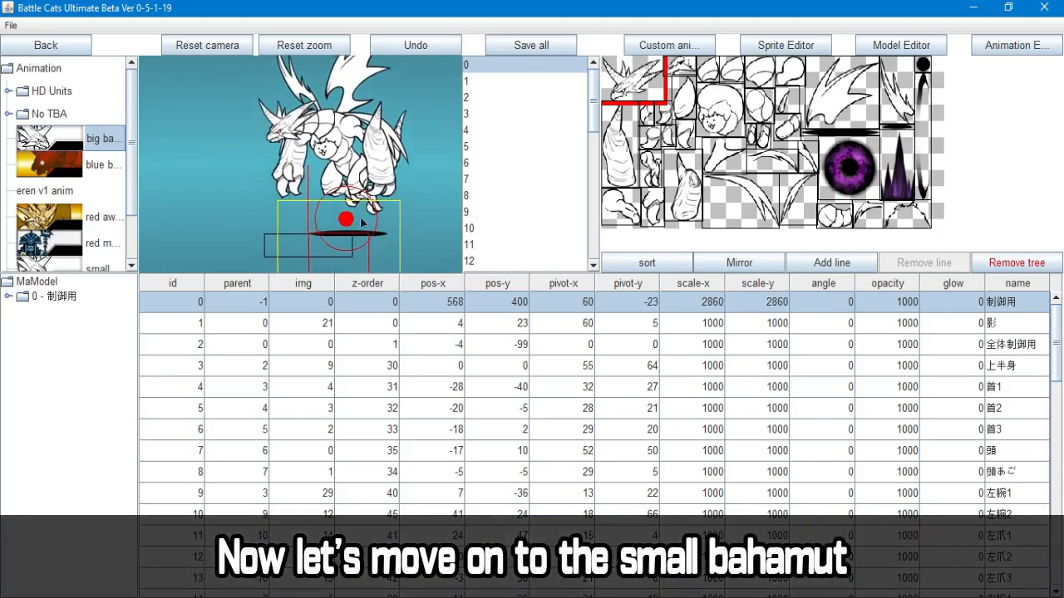
Set scale-x and scale-y of part 0 to 715 for the small bahamut animation
scroll(75, 233, down, 2)
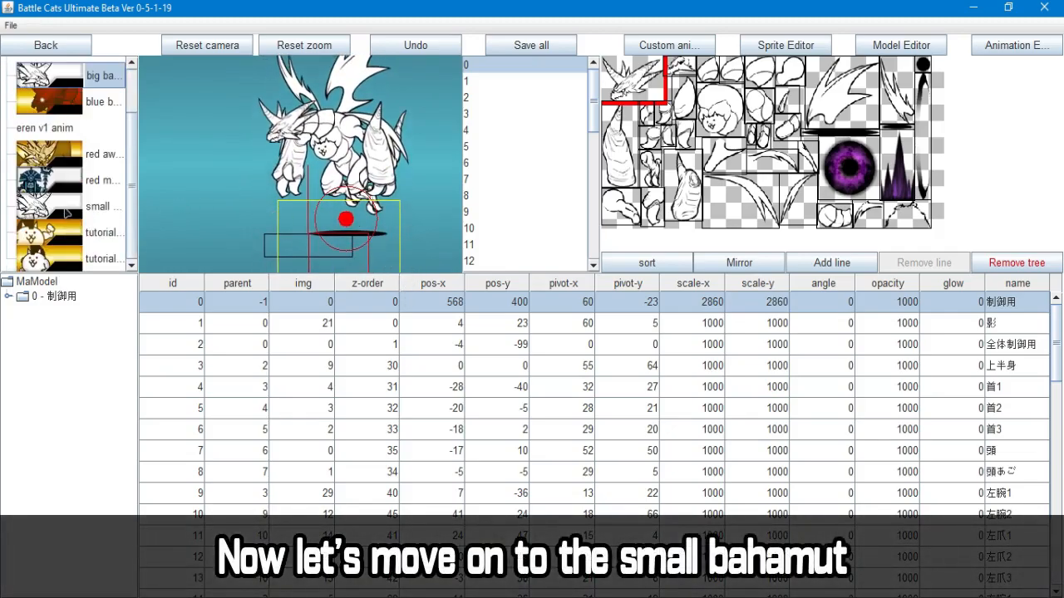
click(67, 213)
click(711, 306)
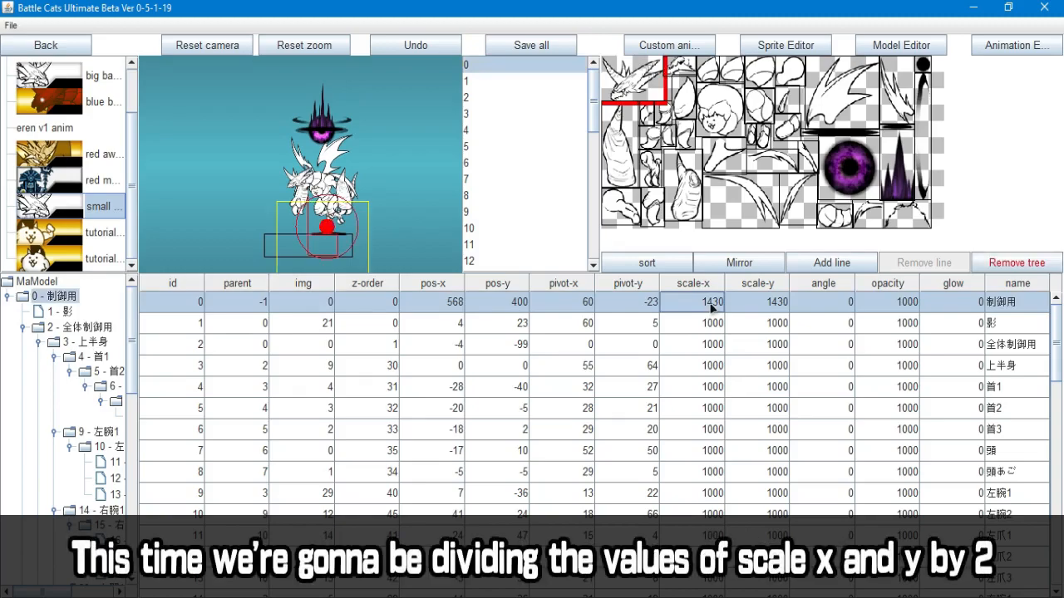
text(715)
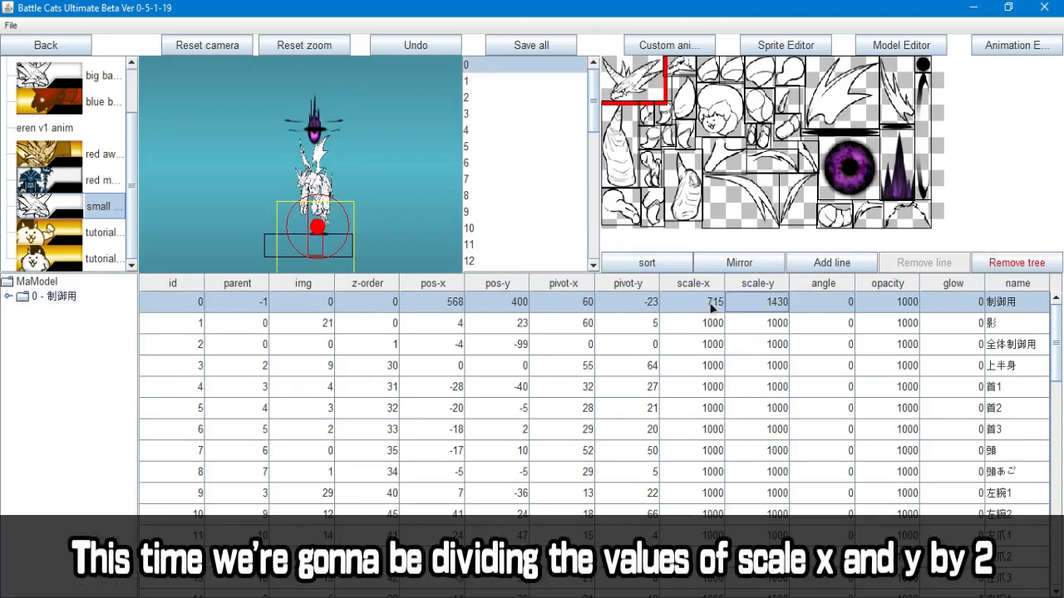
key(Tab)
text(715)
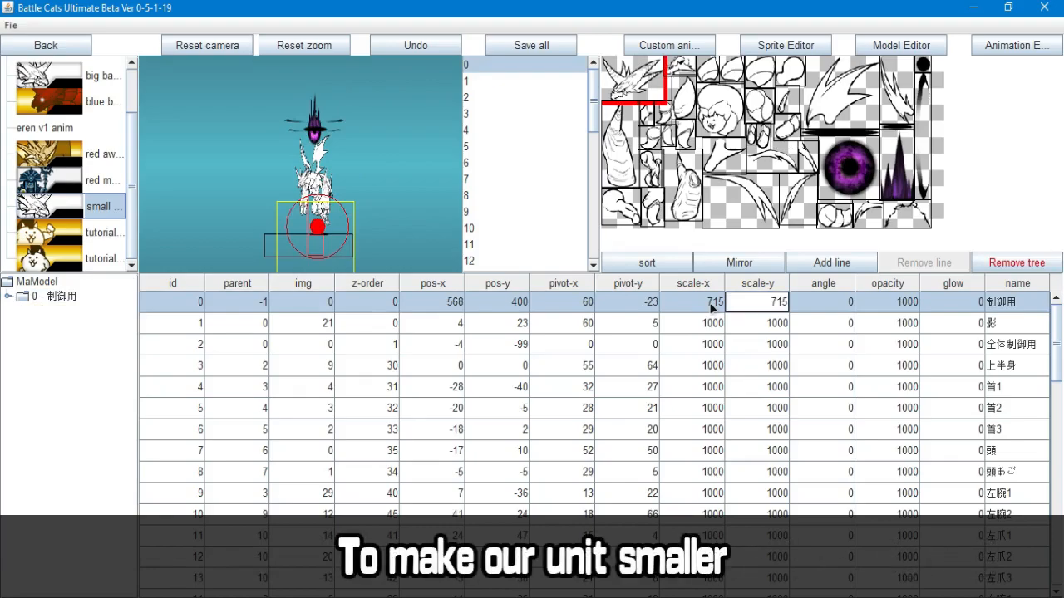
key(Tab)
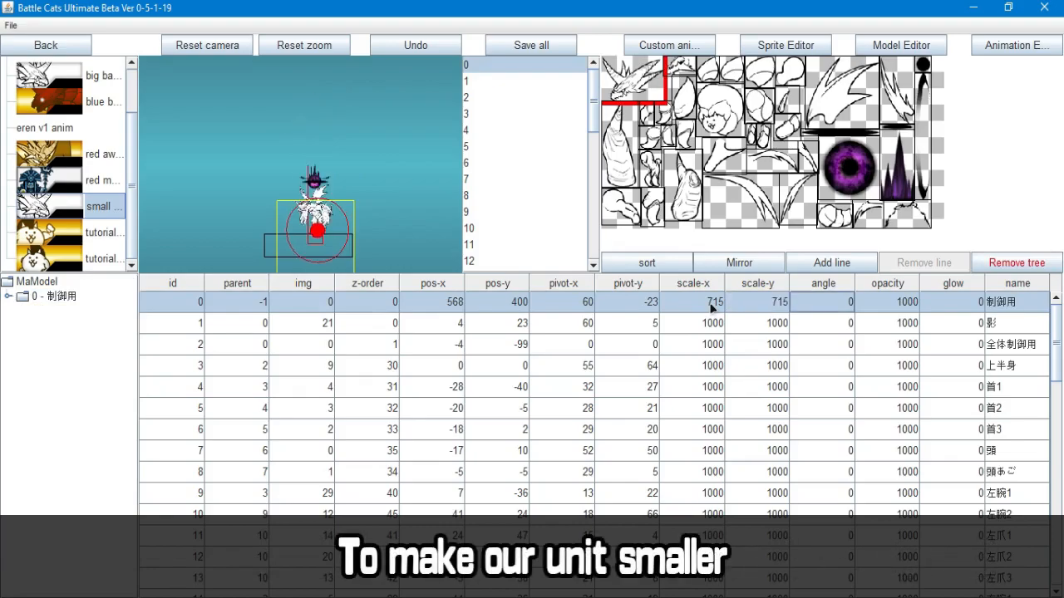
scroll(338, 251, up, 5)
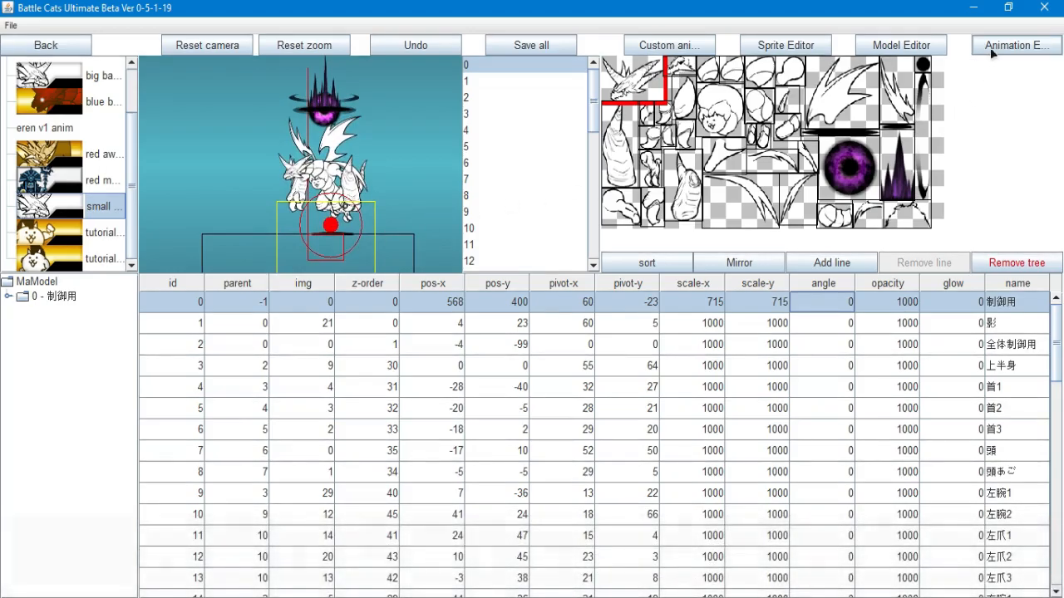
Preview the walk animations of the big and small bahamuts in the Animation Editor
click(992, 46)
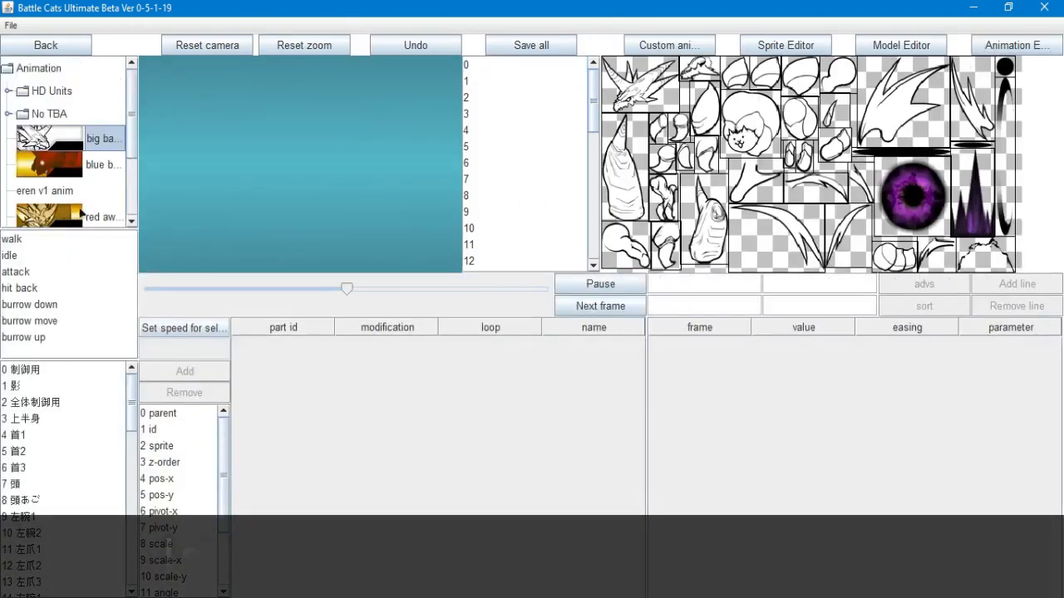
click(25, 239)
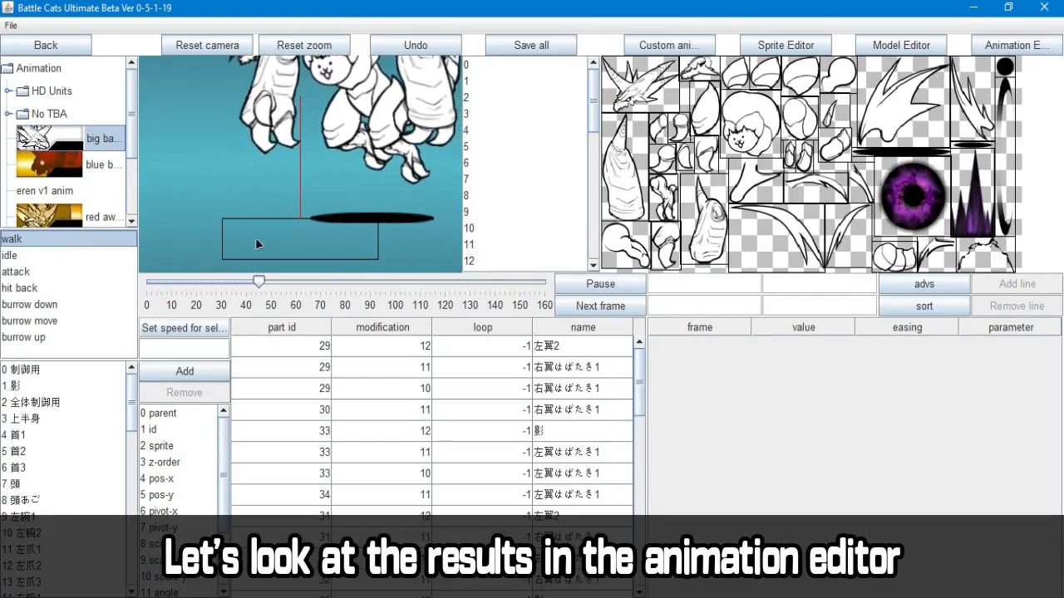
scroll(43, 204, down, 3)
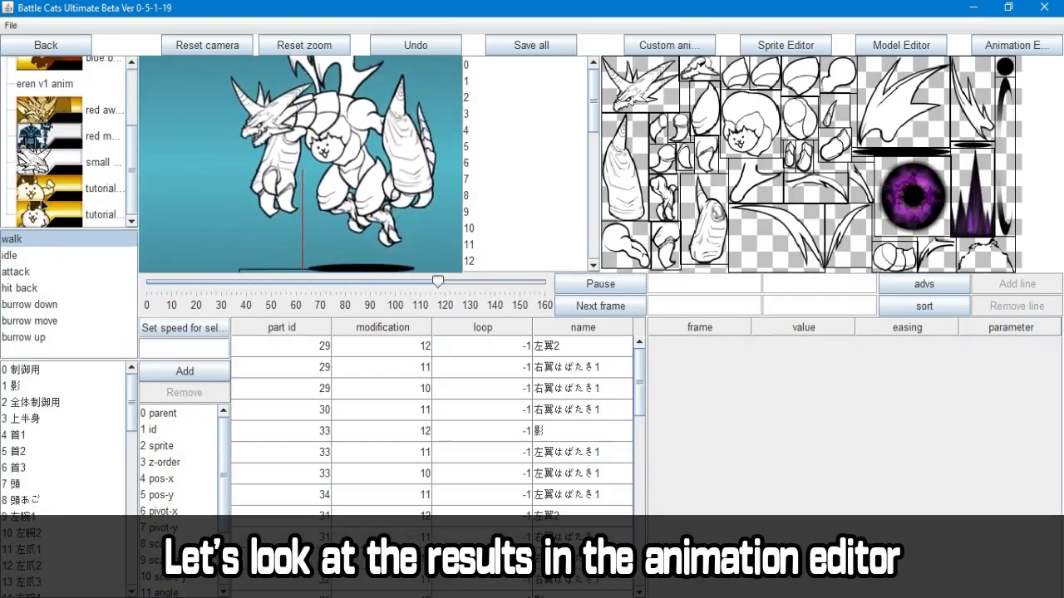
click(98, 162)
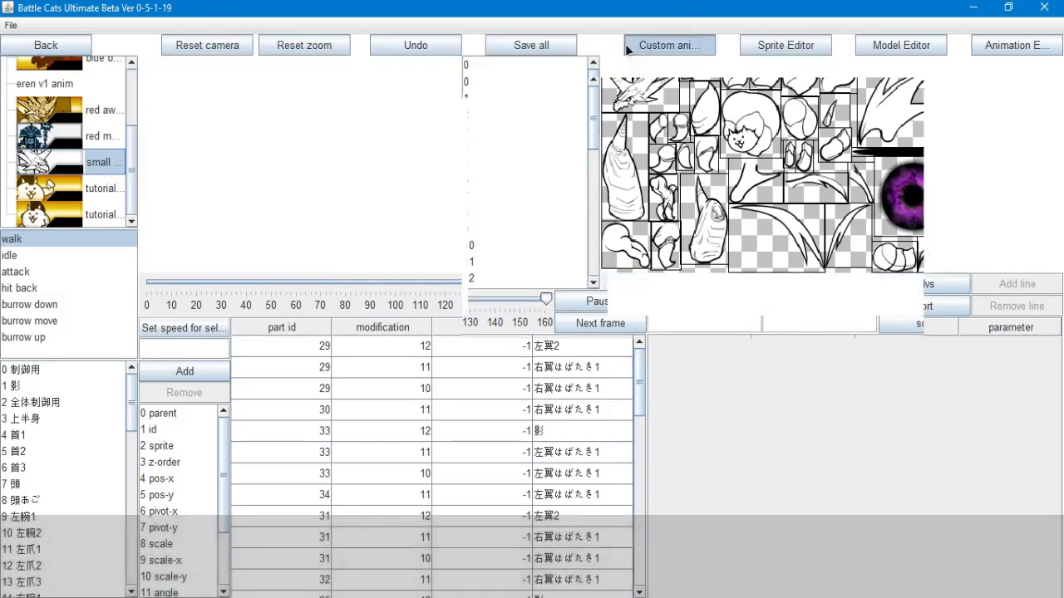
Compare the small and big bahamut walk animations in the custom animation viewer
click(627, 47)
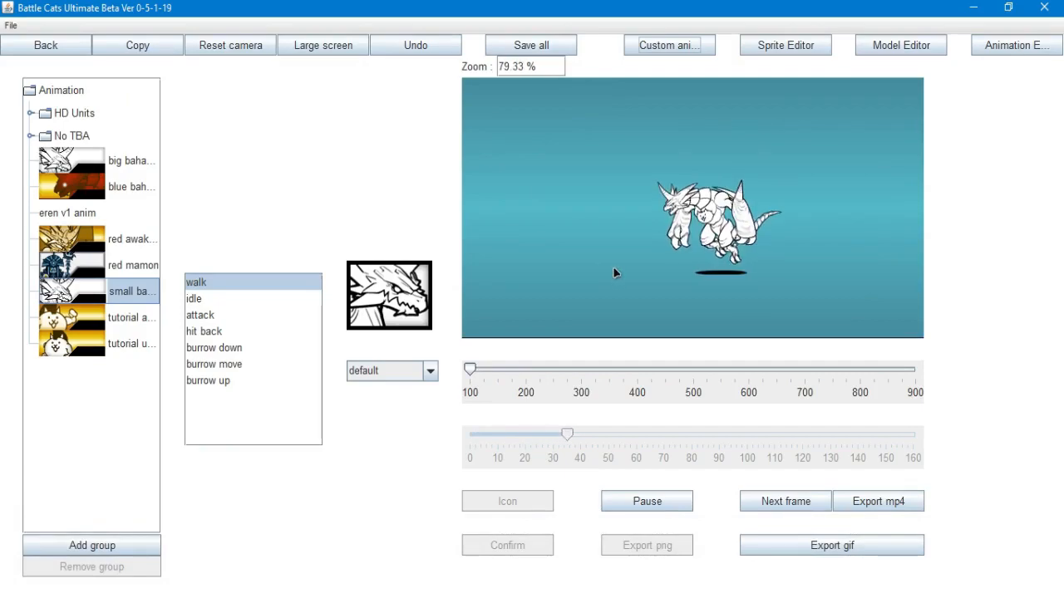
scroll(608, 273, up, 4)
click(110, 166)
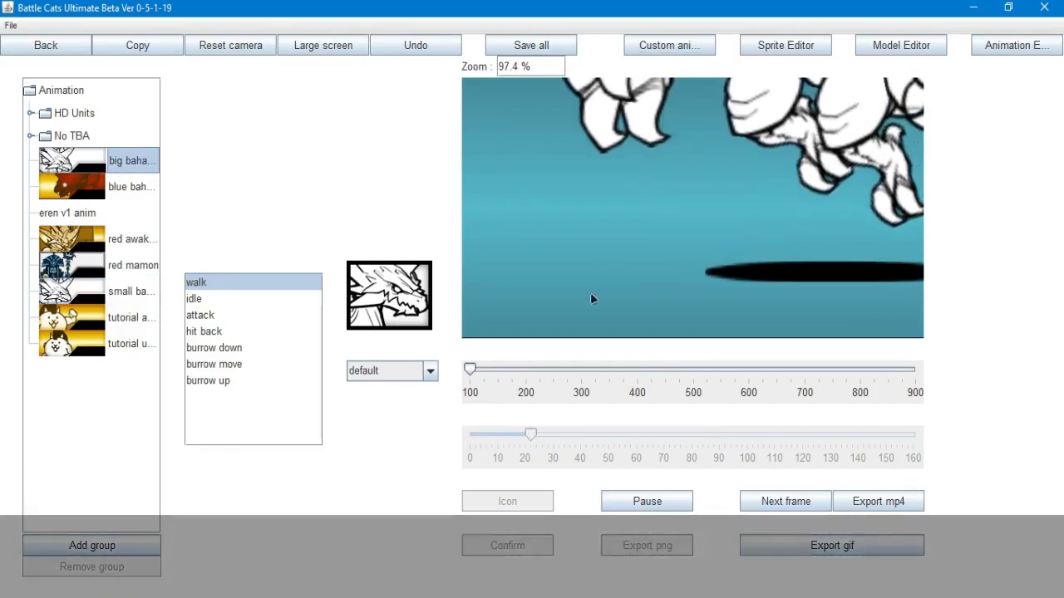
Add two custom units to the Resize Units pack, one with the small bahamut animation and one with the big bahamut animation
scroll(741, 302, down, 8)
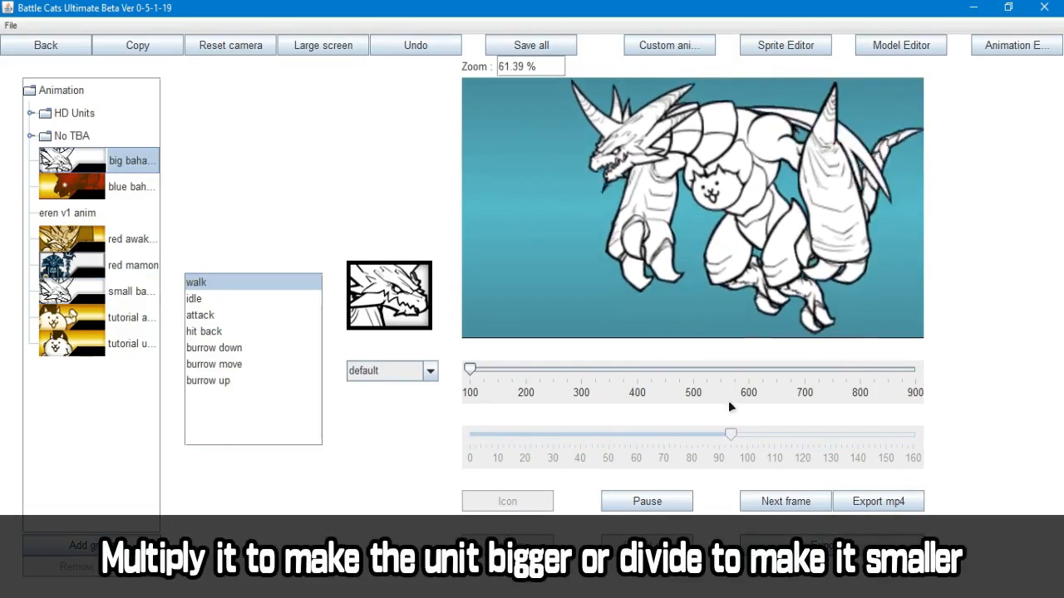
click(46, 43)
click(603, 305)
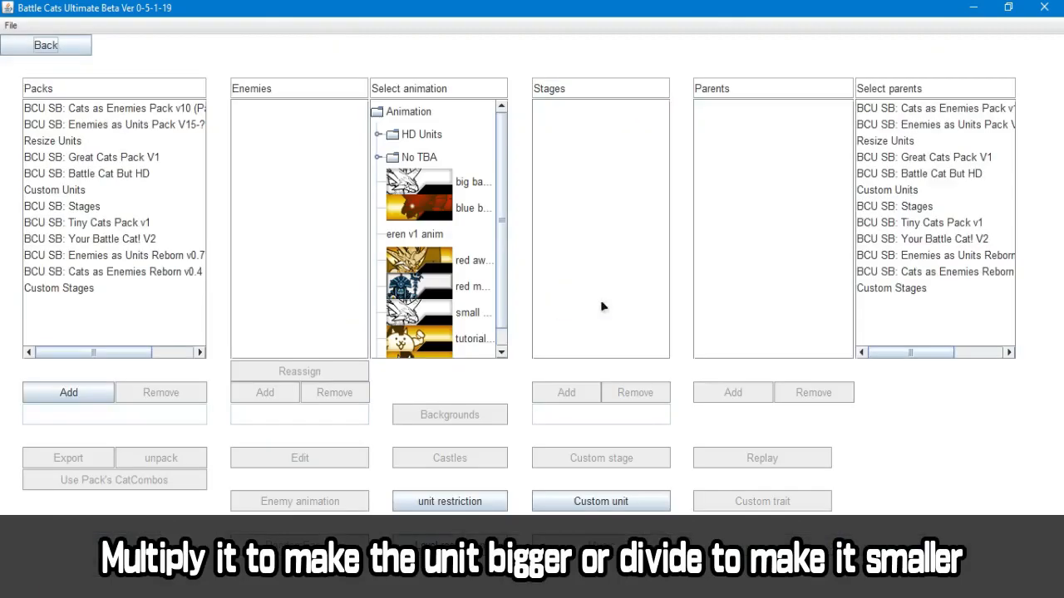
click(96, 143)
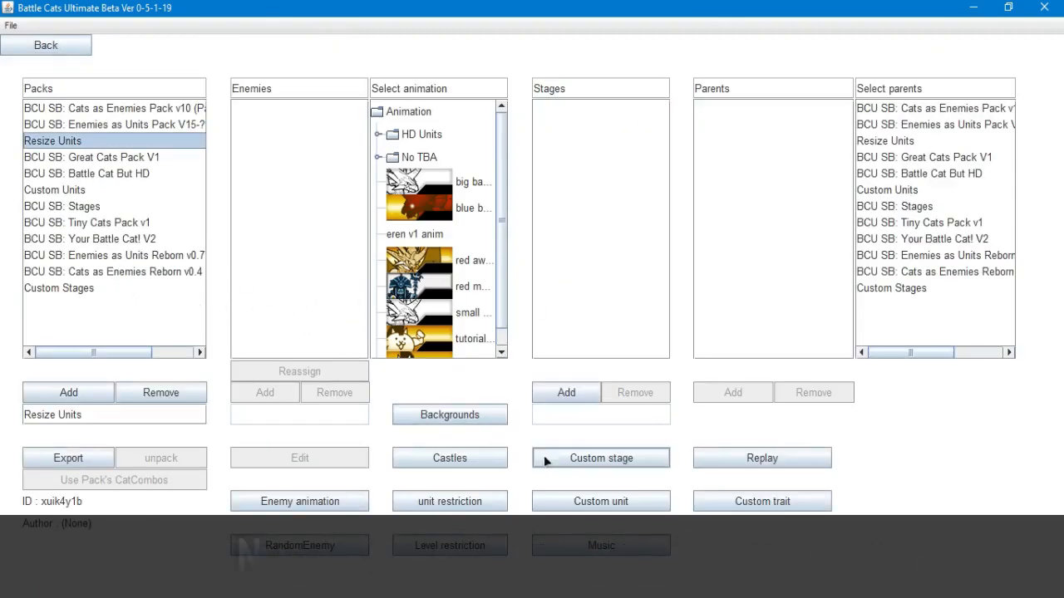
click(586, 507)
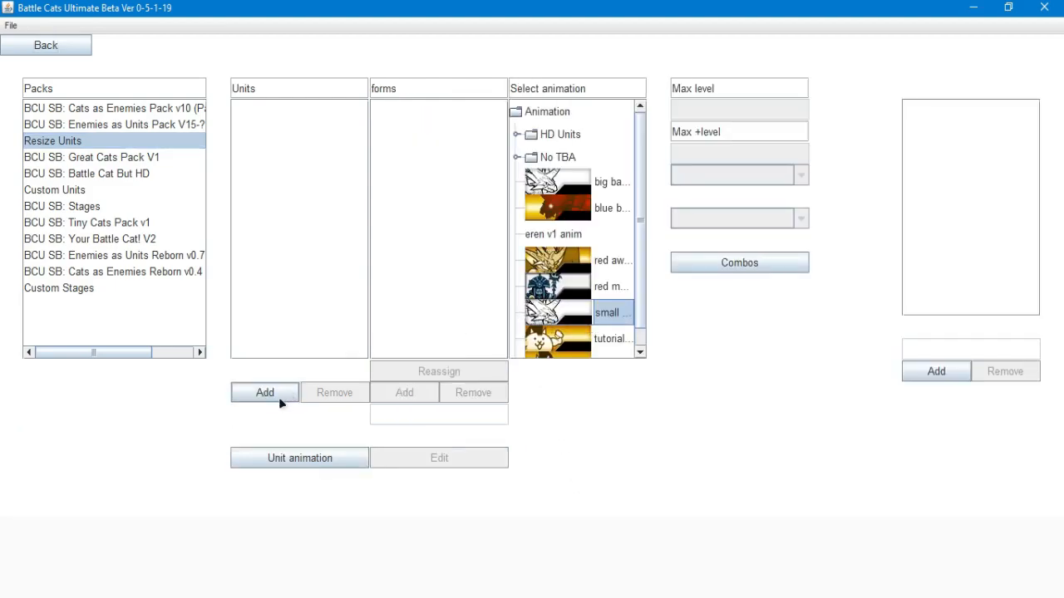
click(264, 394)
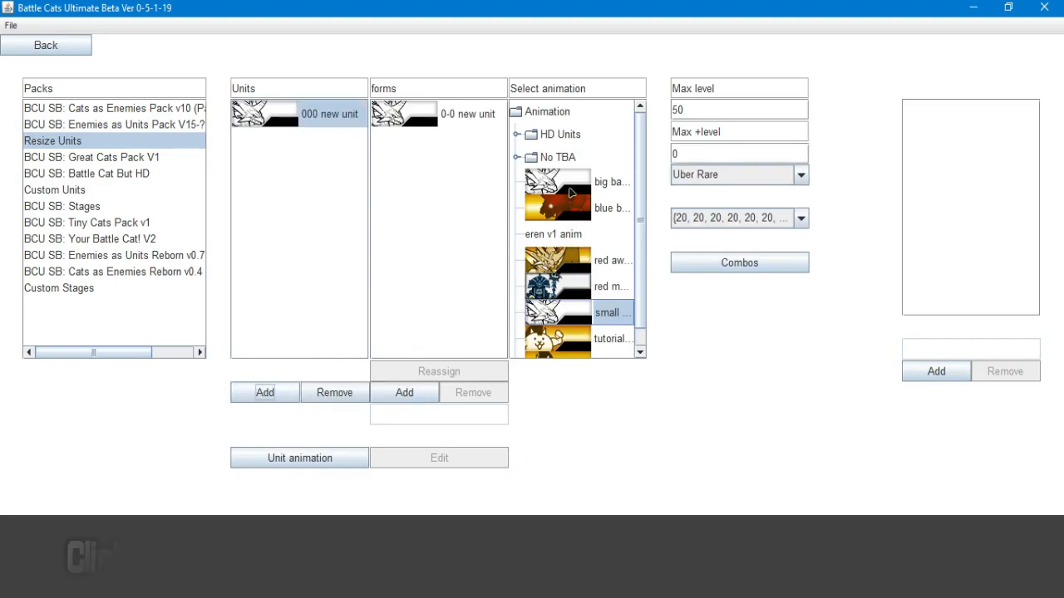
click(570, 193)
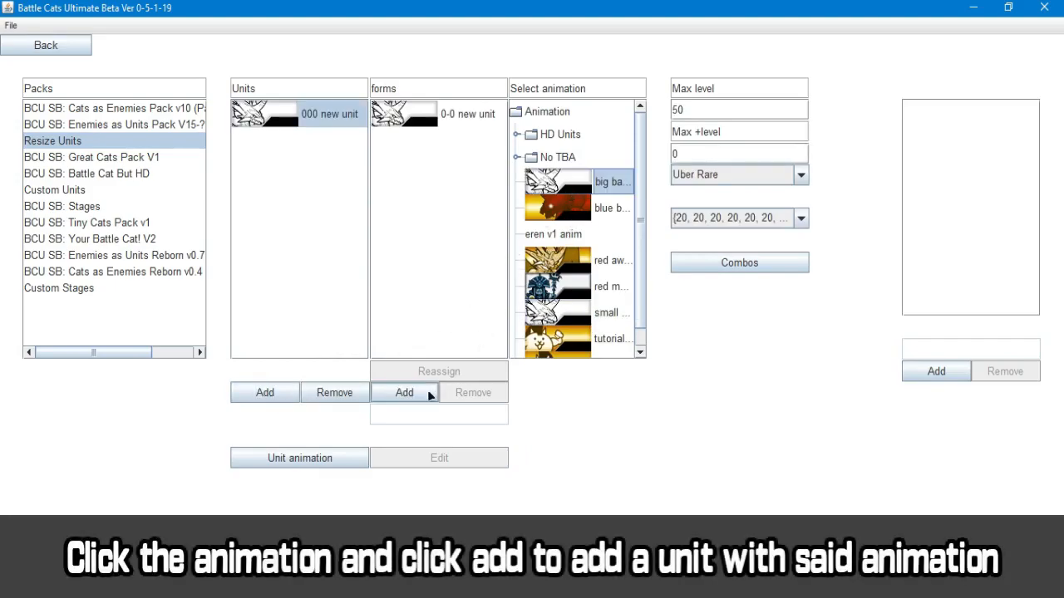
click(284, 393)
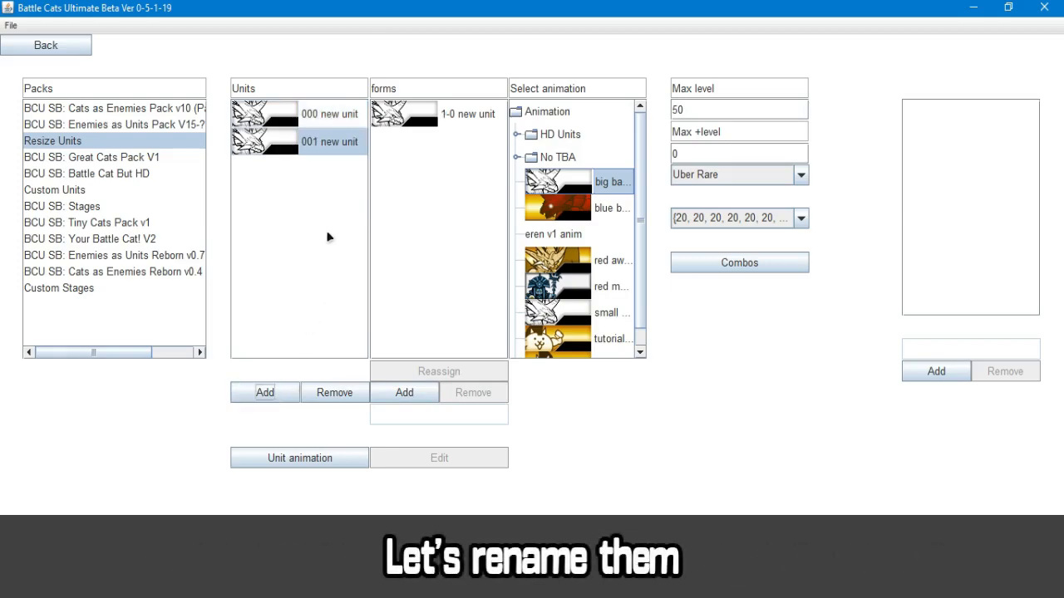
Rename the form of unit 000 as Small Bahamut Cat
click(388, 118)
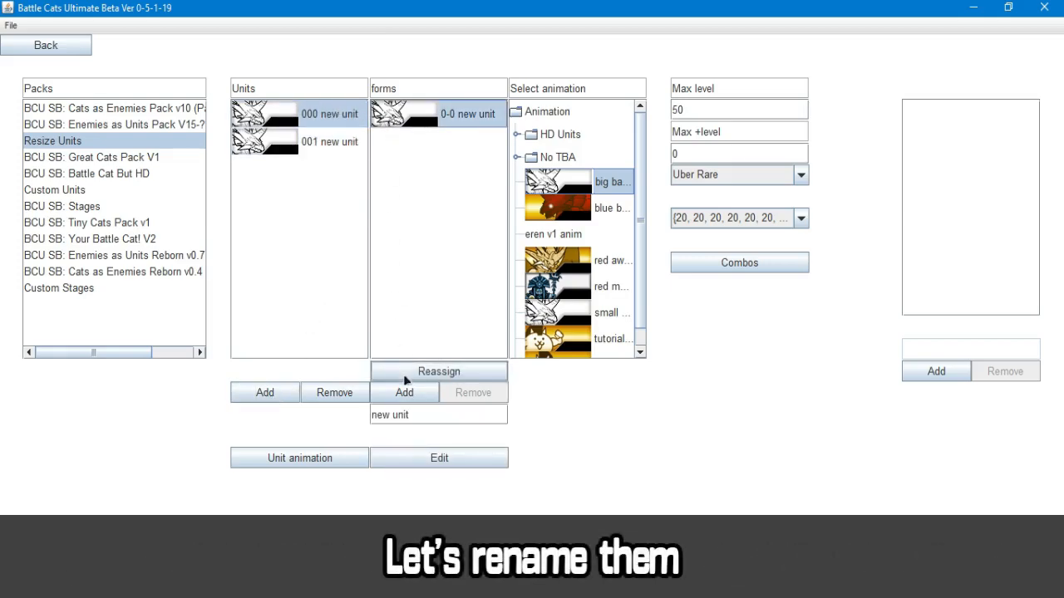
triple_click(426, 422)
key(BackSpace)
text(Small Bahamut Cat)
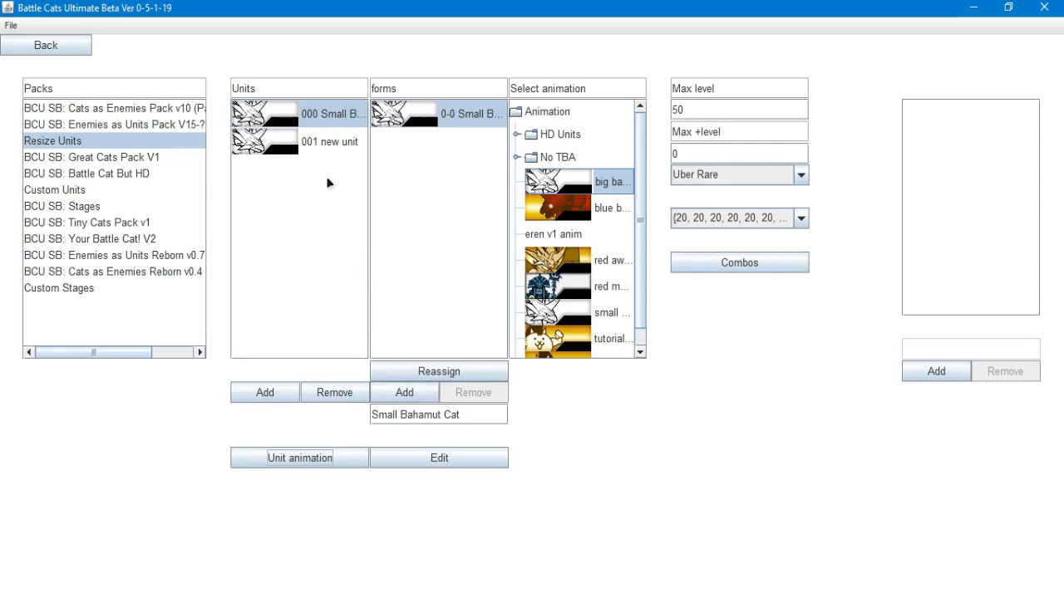
Rename the form of unit 001 as Big Bahamut Cat
click(324, 148)
click(415, 218)
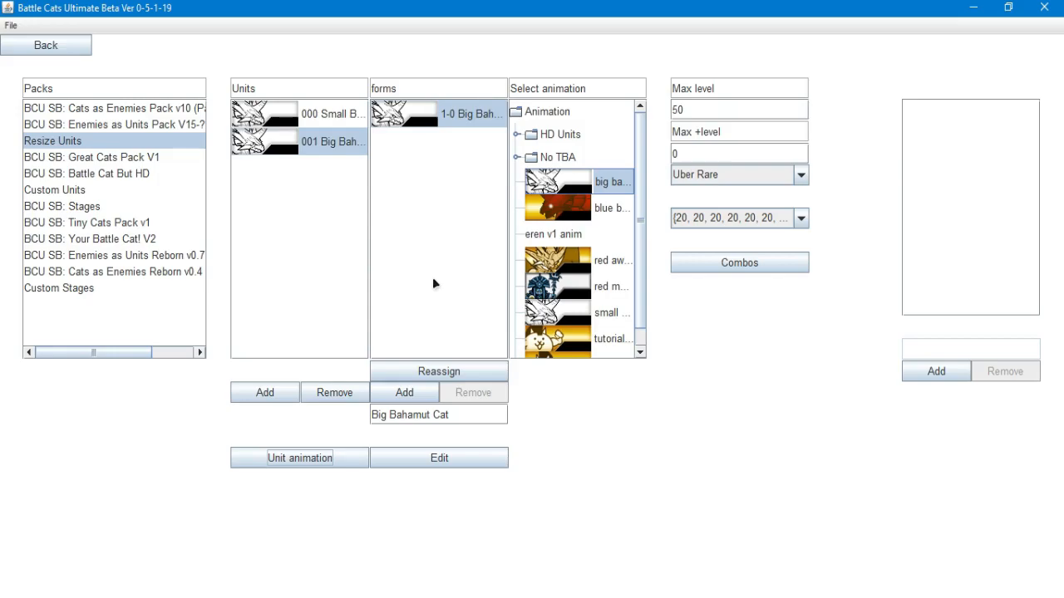
click(345, 122)
click(347, 145)
click(399, 166)
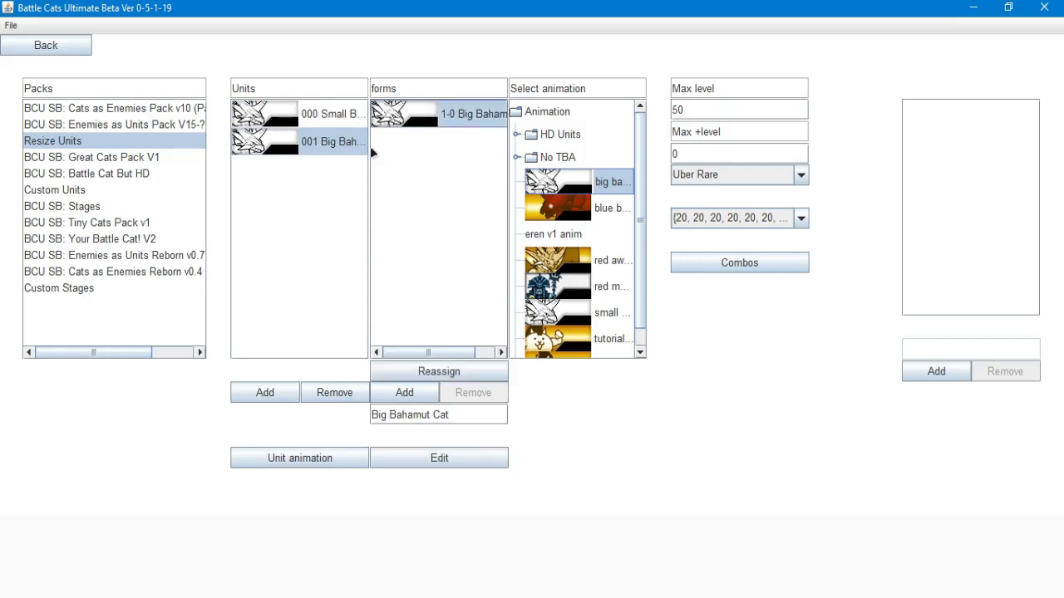
Import the original Bahamut Cat's stats into Small Bahamut Cat, finding the original with the search term "baha"
click(325, 114)
click(399, 213)
click(416, 458)
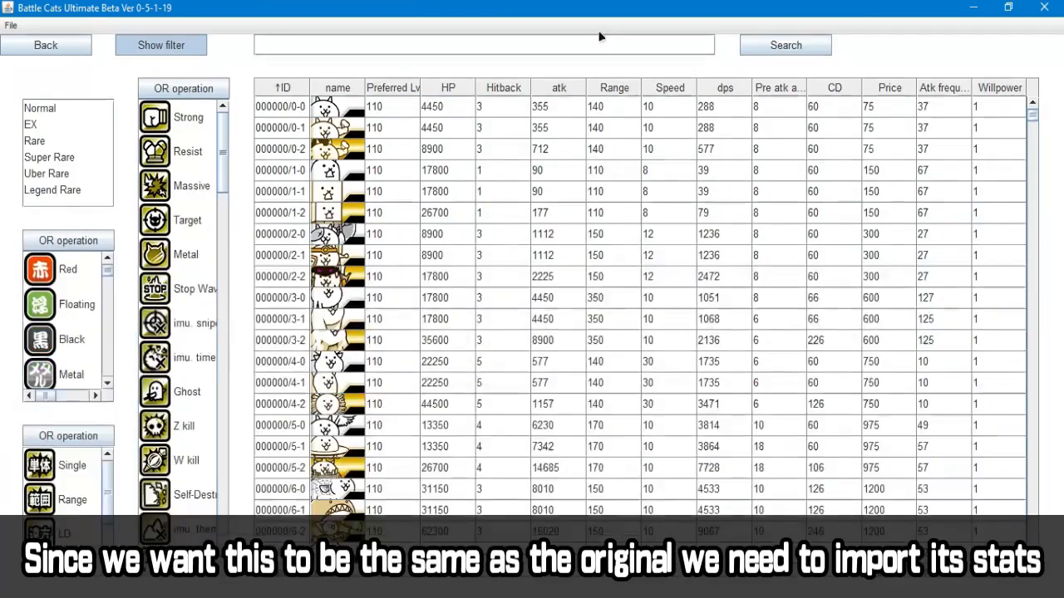
click(587, 44)
text(baha)
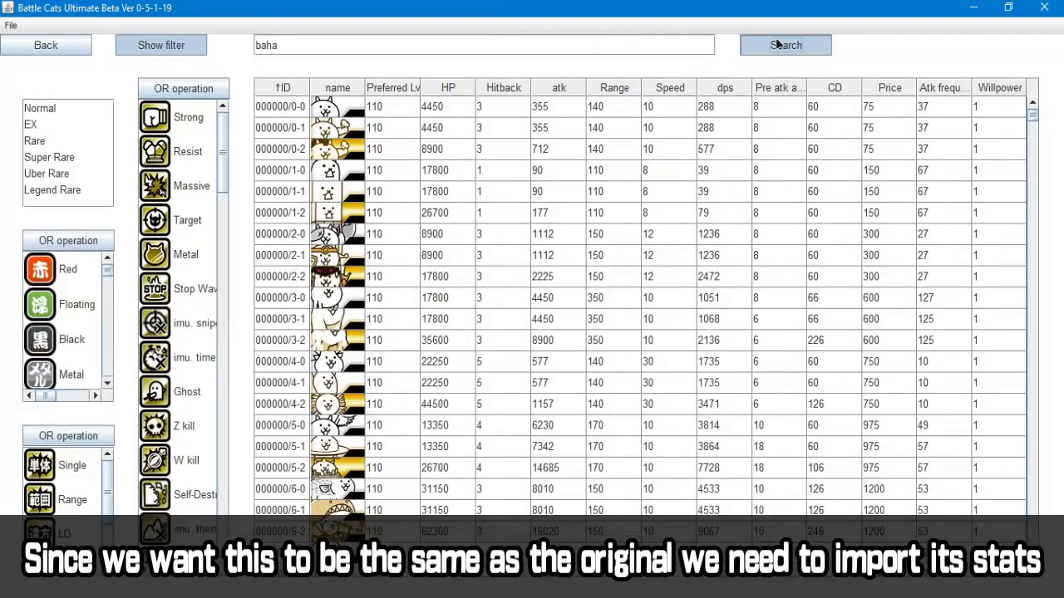
click(286, 108)
click(29, 48)
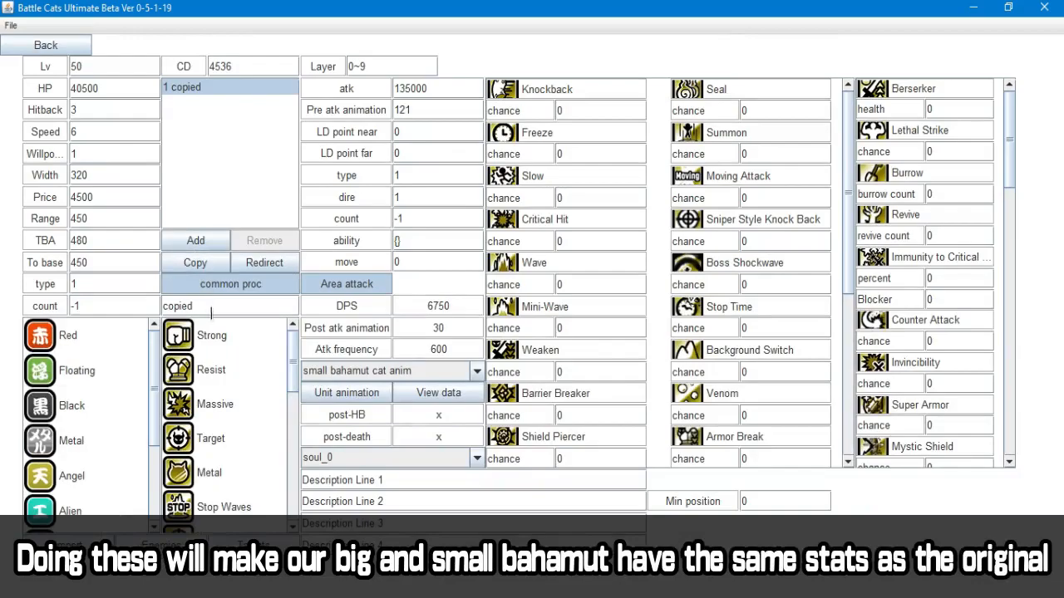
click(82, 52)
Import the original Bahamut Cat's stats into Big Bahamut Cat using the search term "baha", and clear the copied attack's name
click(356, 143)
click(407, 458)
click(73, 544)
click(538, 44)
text(baha)
click(784, 44)
click(281, 107)
click(45, 45)
click(222, 307)
click(46, 45)
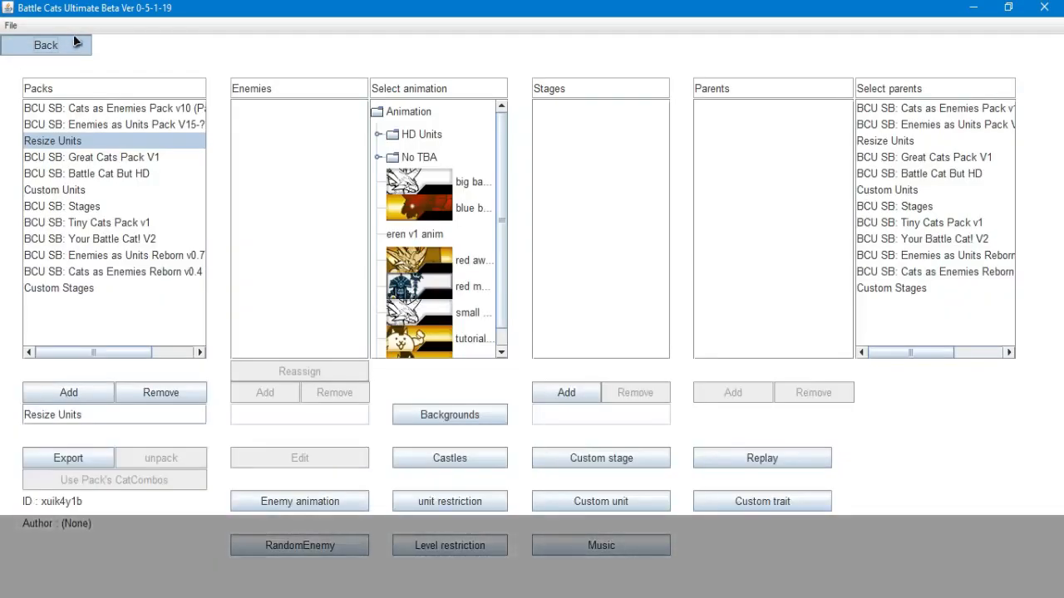
Choose the Challenge Mode stage for testing and open its unit lineup
click(45, 44)
click(584, 139)
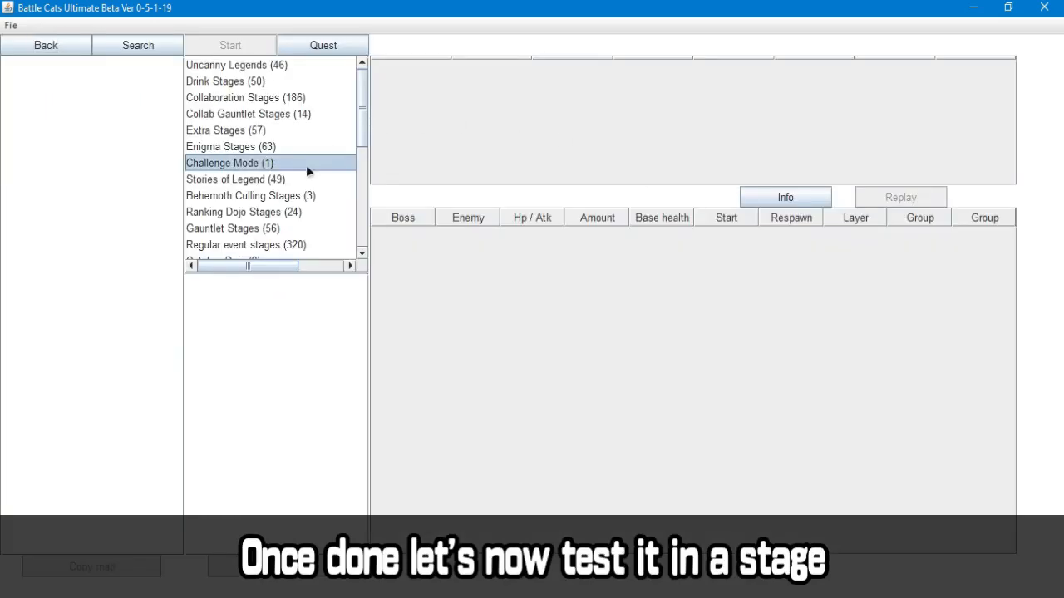
click(306, 164)
click(232, 44)
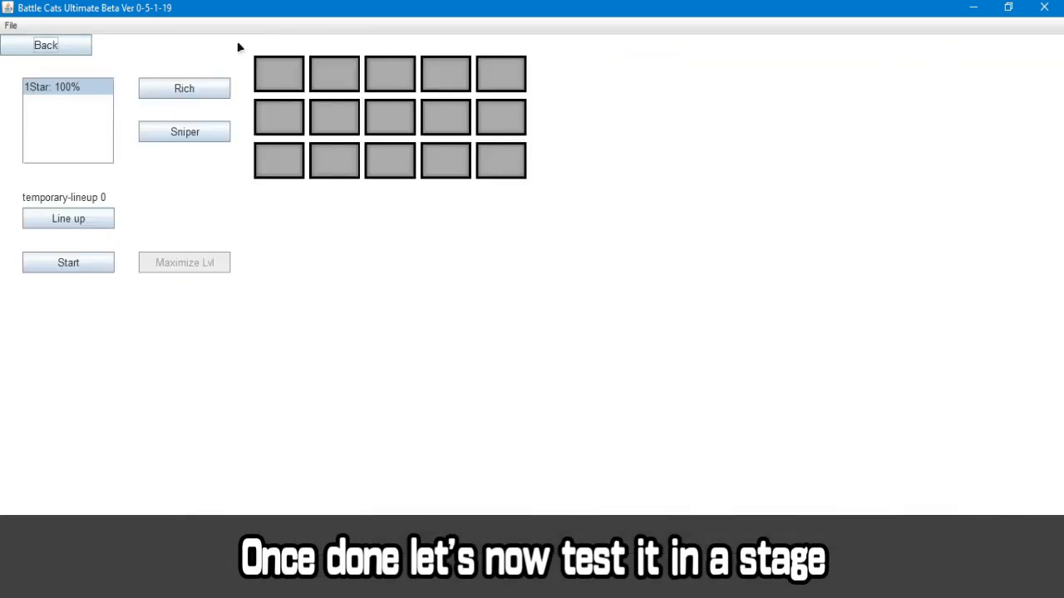
click(74, 225)
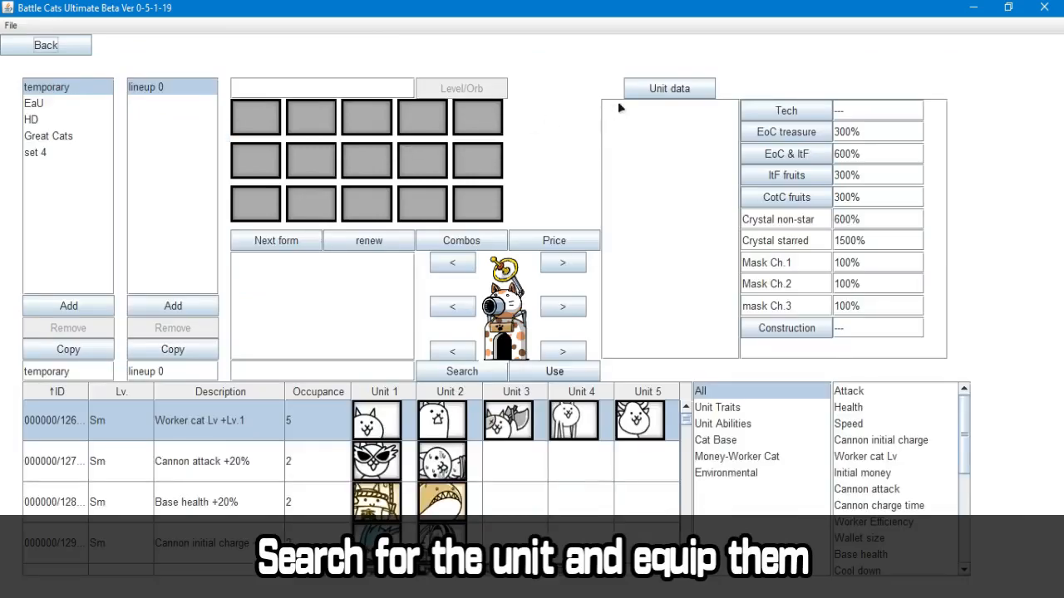
Filter the unit data by "bahamut" and load the matching units into the lineup's unit list
click(635, 97)
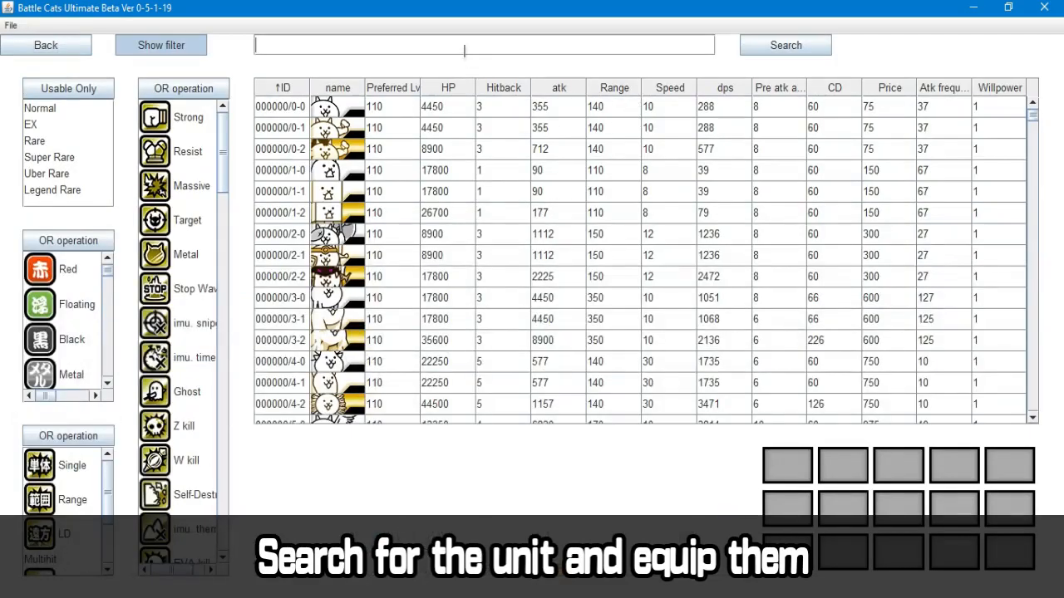
text(bahamut)
key(Return)
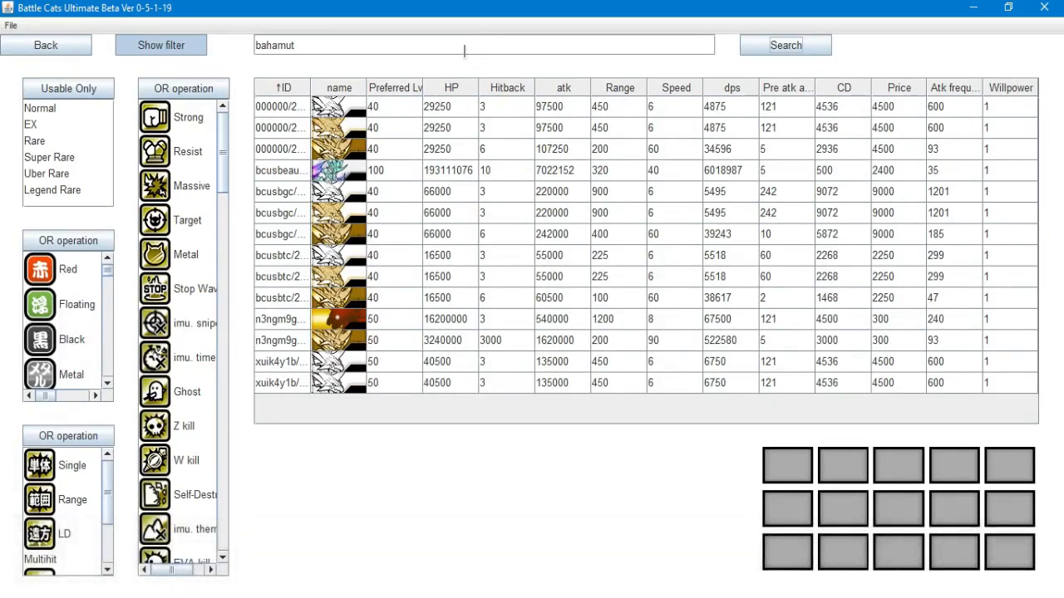
click(59, 49)
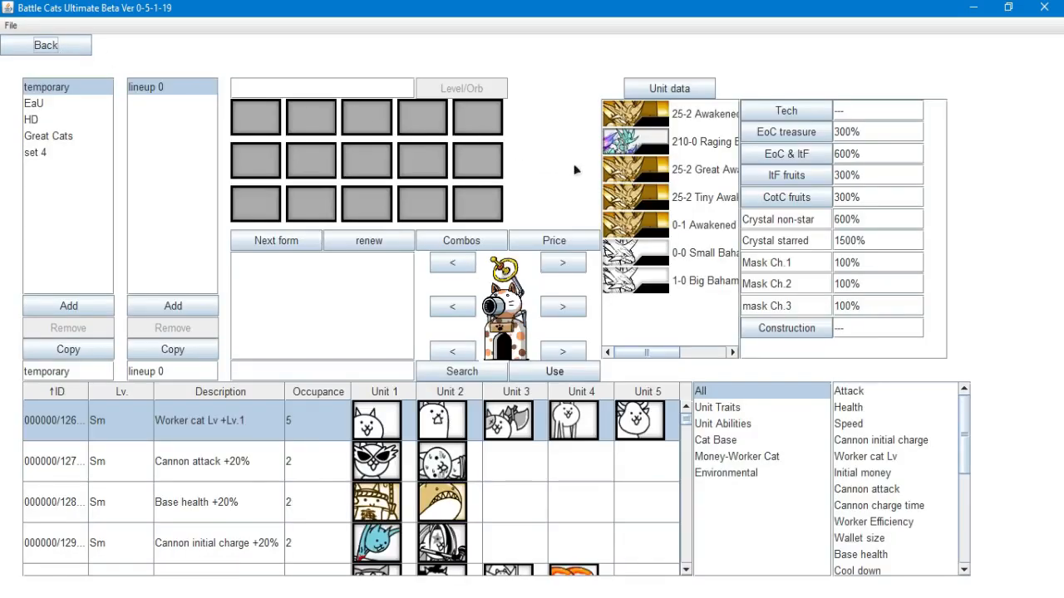
Equip Small Bahamut Cat and Big Bahamut Cat in the lineup and deploy a bahamut in the test battle
scroll(661, 344, right, 2)
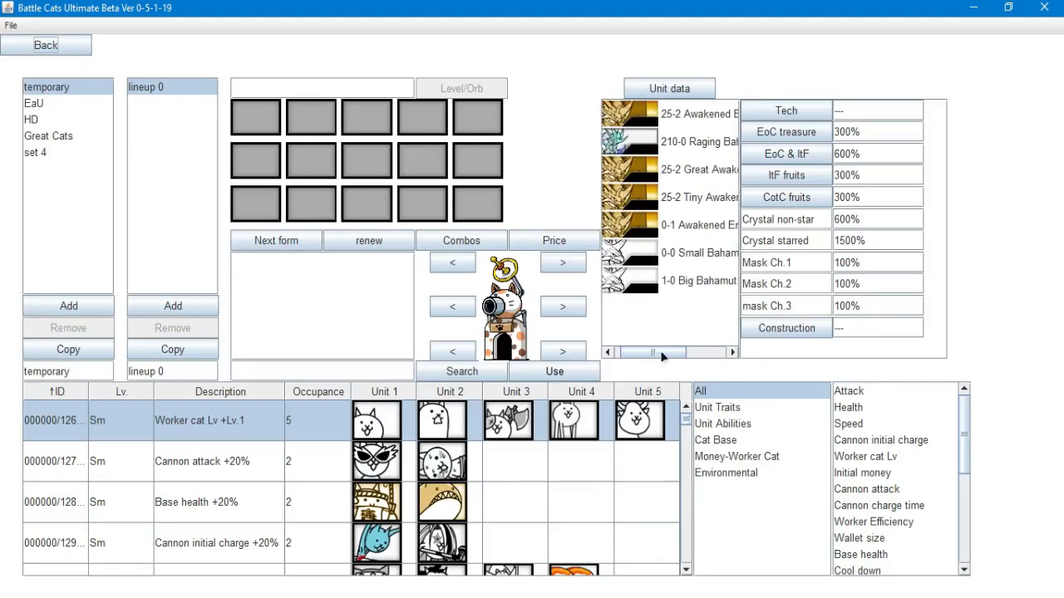
click(690, 259)
click(678, 287)
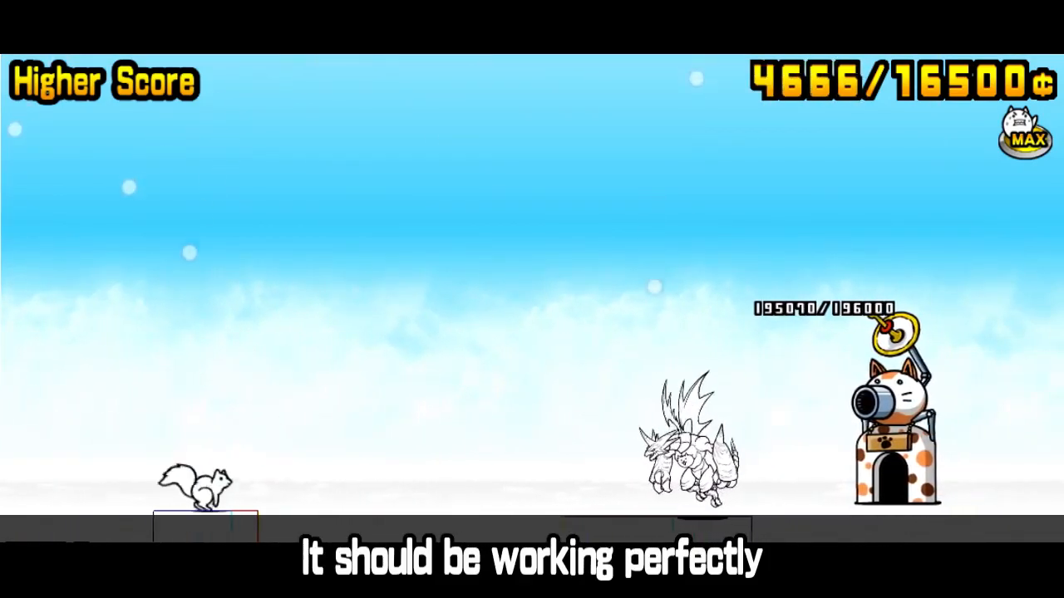
key(2)
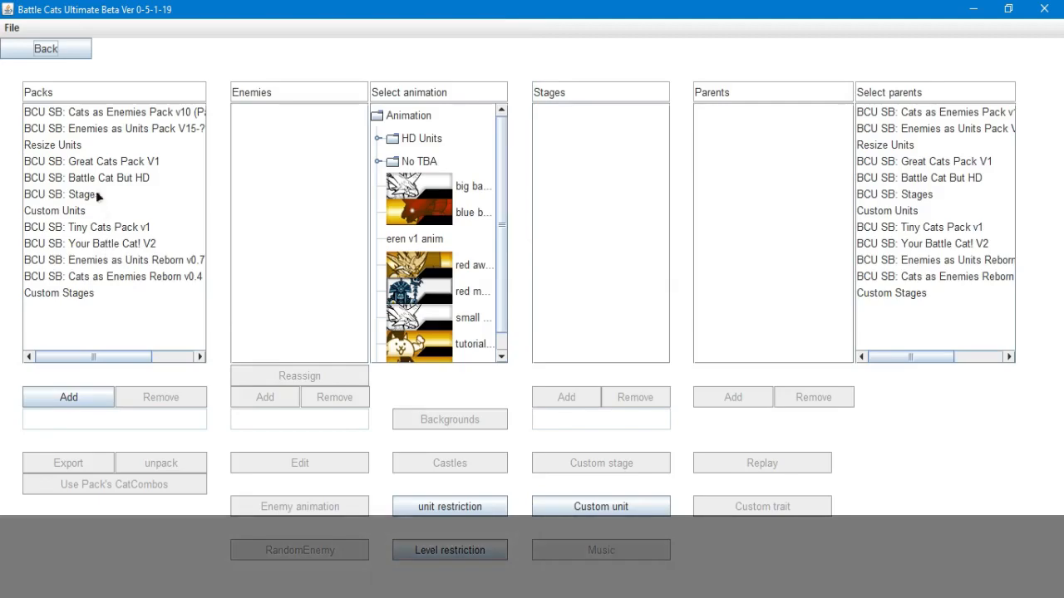
Set both Range and To base of Small Bahamut Cat in the Resize Units pack to 225
click(95, 148)
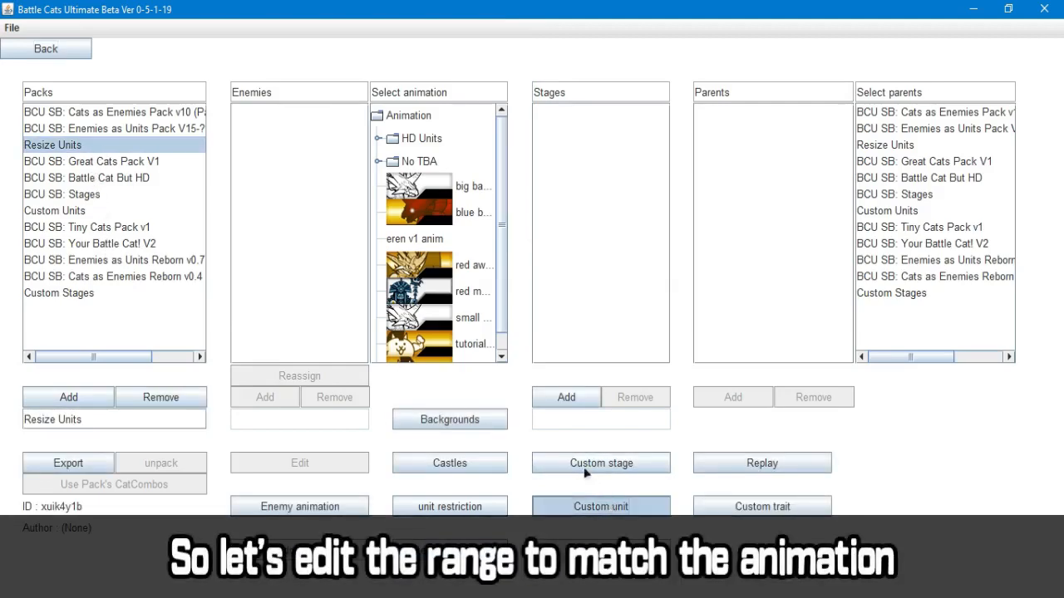
click(594, 506)
click(336, 125)
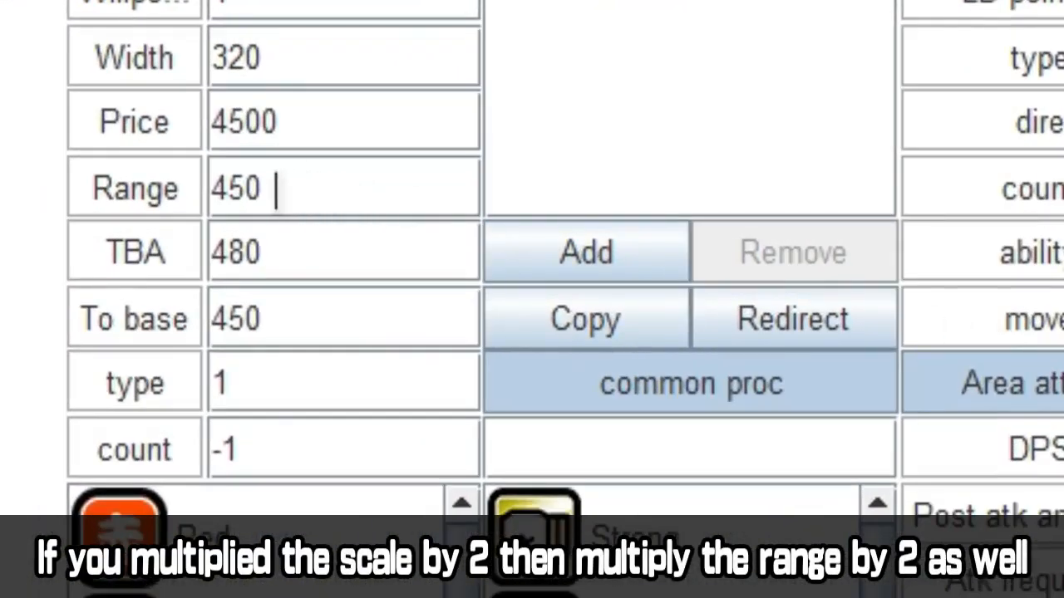
click(277, 319)
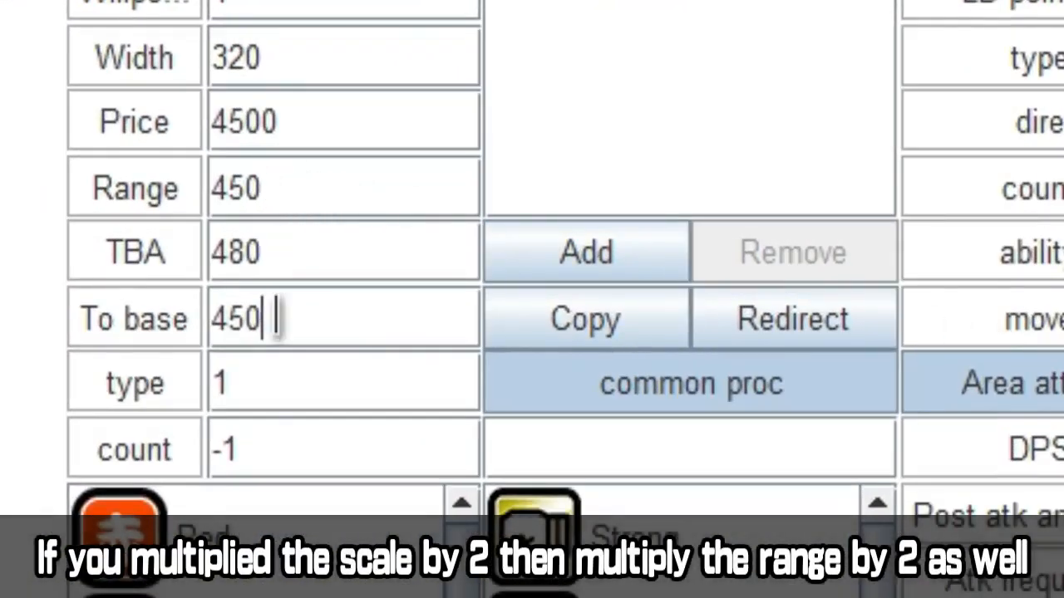
click(293, 181)
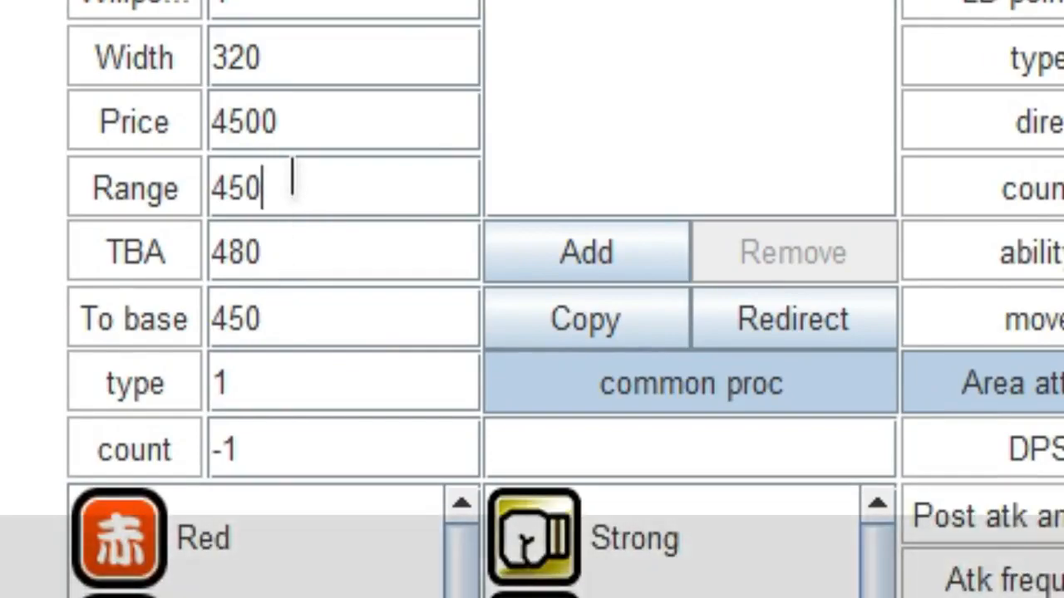
key(BackSpace)
key(BackSpace)
key(BackSpace)
text(225)
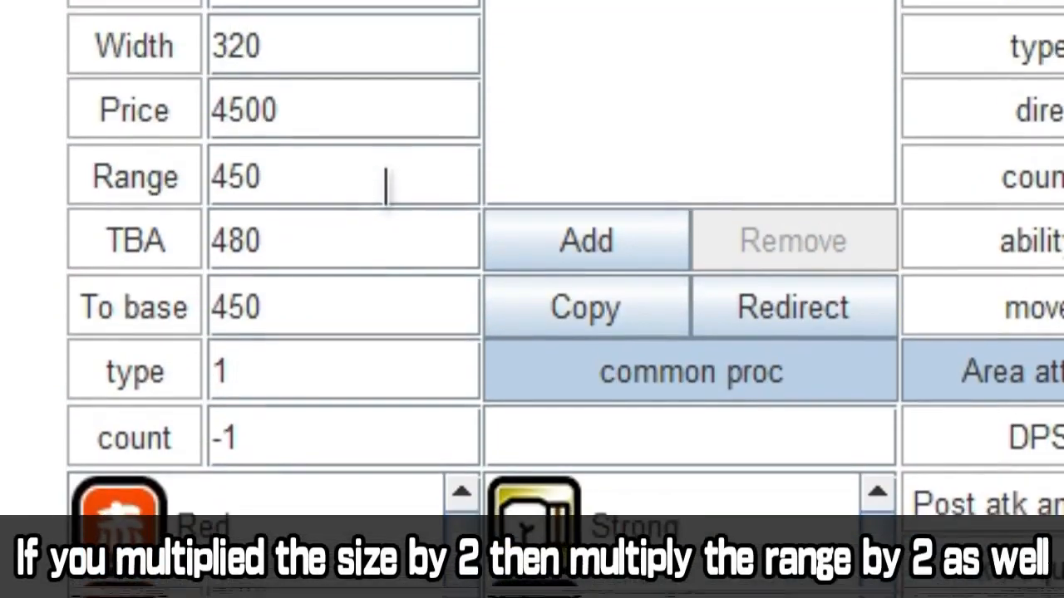
Set both Range and To base of Big Bahamut Cat to 900
key(BackSpace)
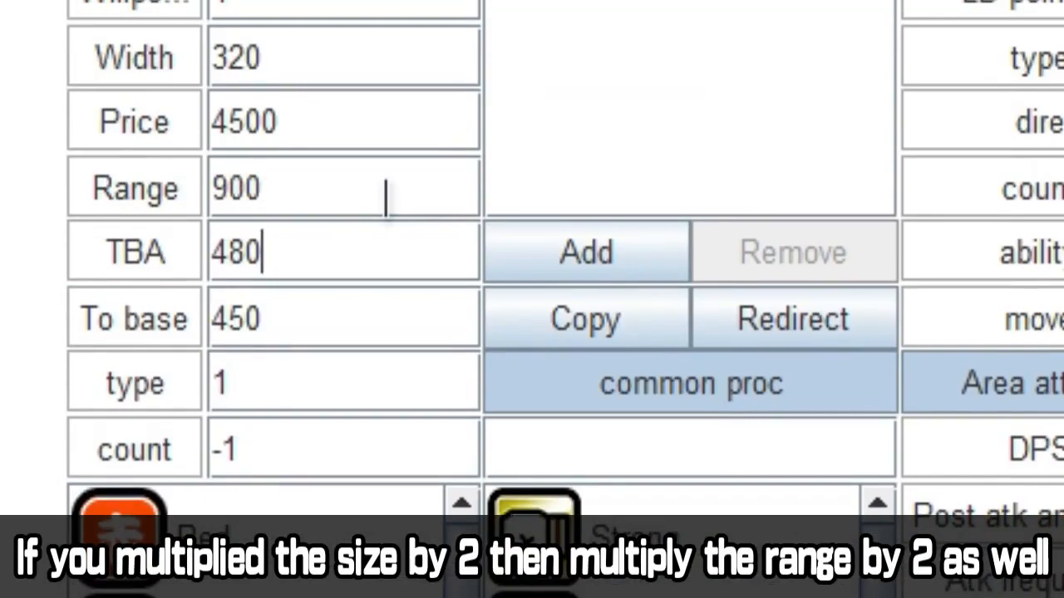
key(BackSpace)
key(BackSpace)
key(BackSpace)
text(900)
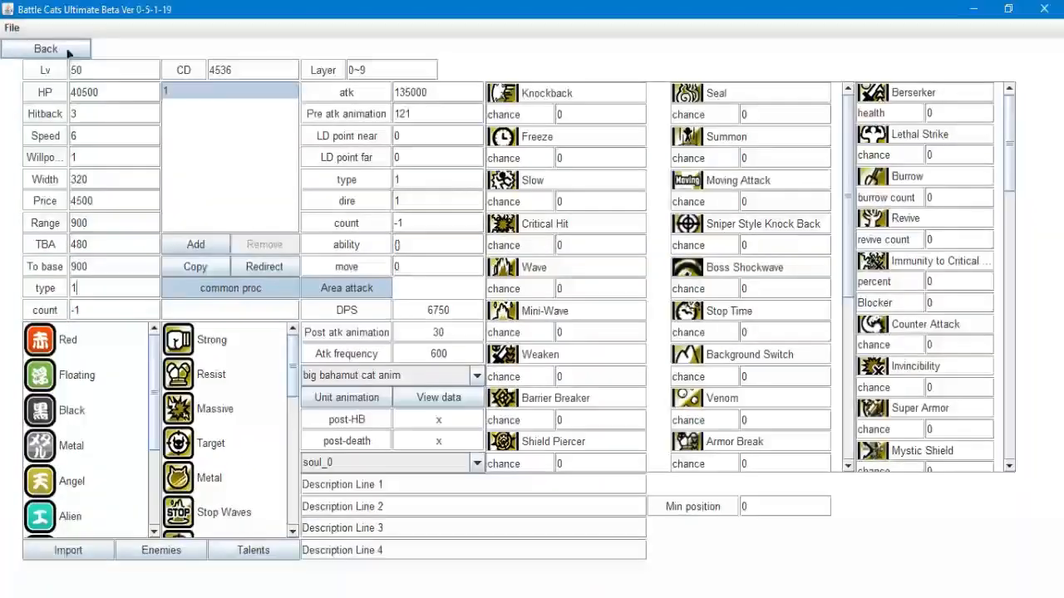
Return to the stage list, choose the test stage again and open its unit lineup
click(46, 49)
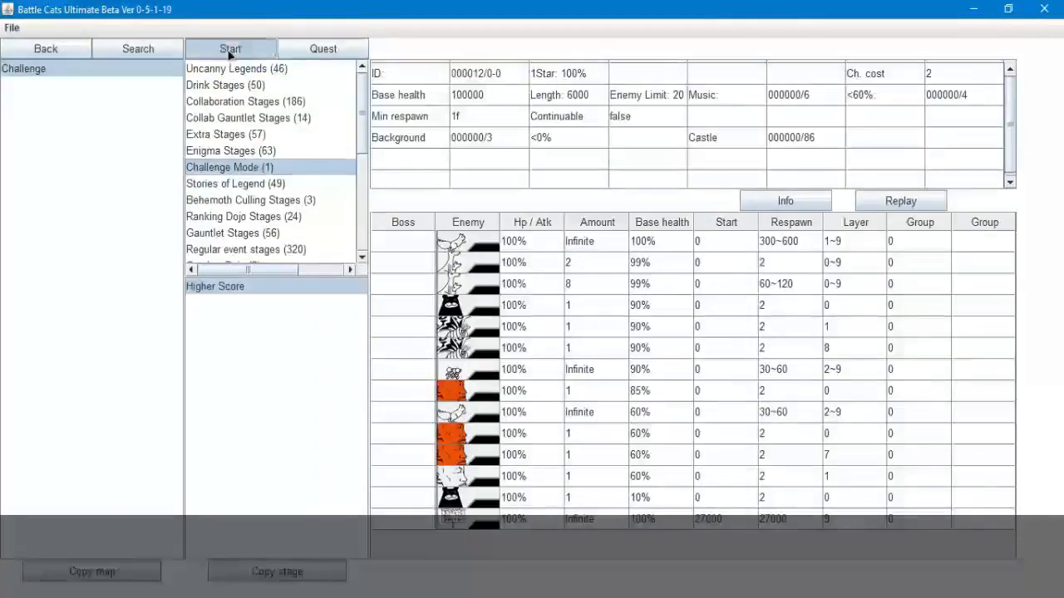
click(231, 45)
click(104, 230)
Search the unit data for "bahammut" to find the custom bahamut units for the lineup
click(648, 91)
click(608, 47)
text(bahammut)
key(Return)
click(46, 48)
click(661, 91)
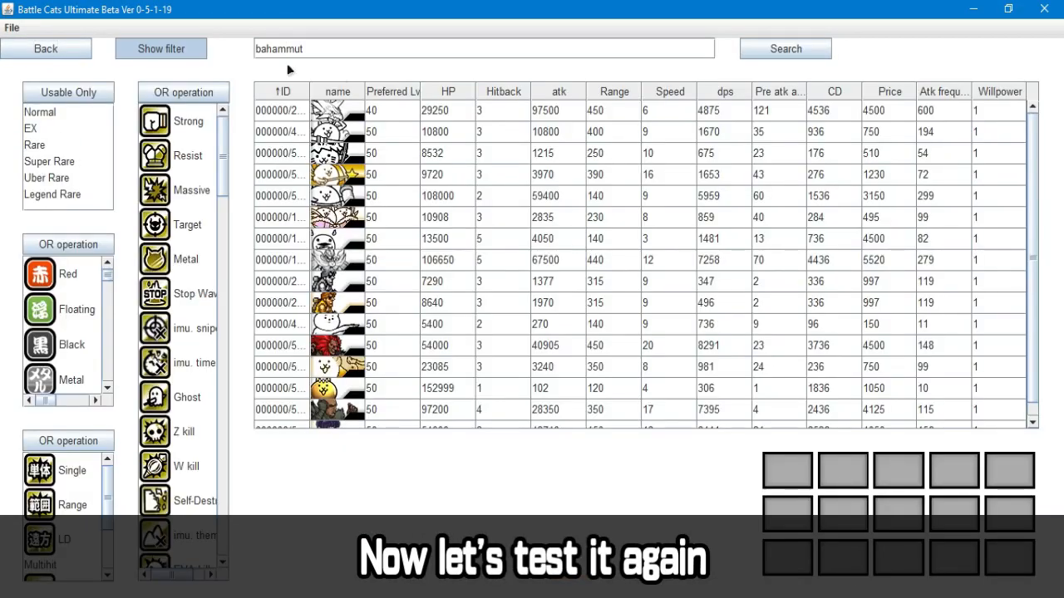
key(Return)
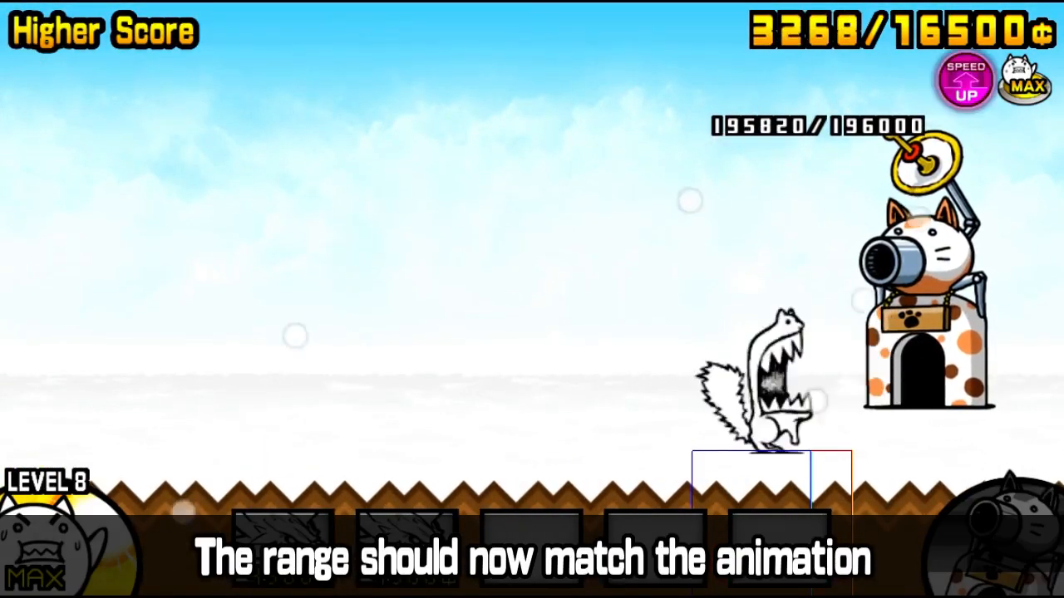
Bring the test battle back to normal speed and inspect the area around the cat base
key(comma)
drag(864, 566, 789, 573)
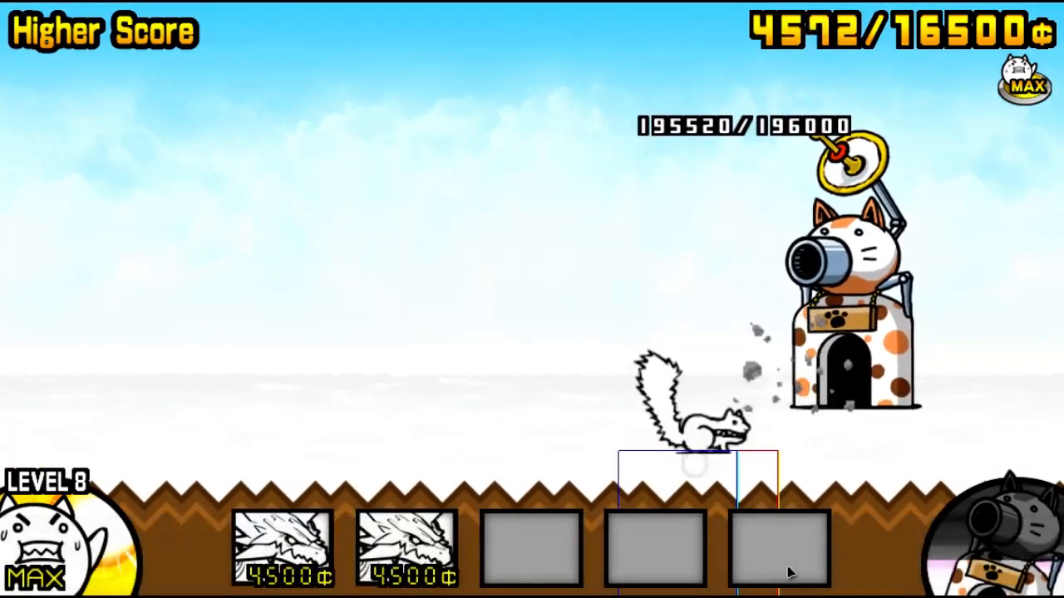
Deploy the small Bahamut Cat and the big Bahamut Cat from the lineup into the test battle
key(1)
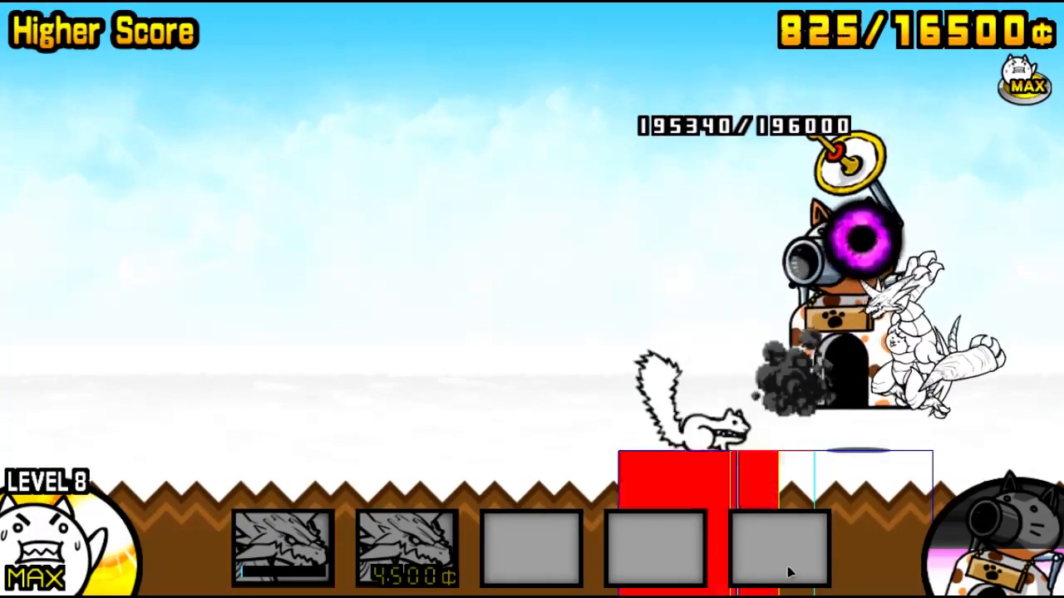
drag(790, 572, 803, 574)
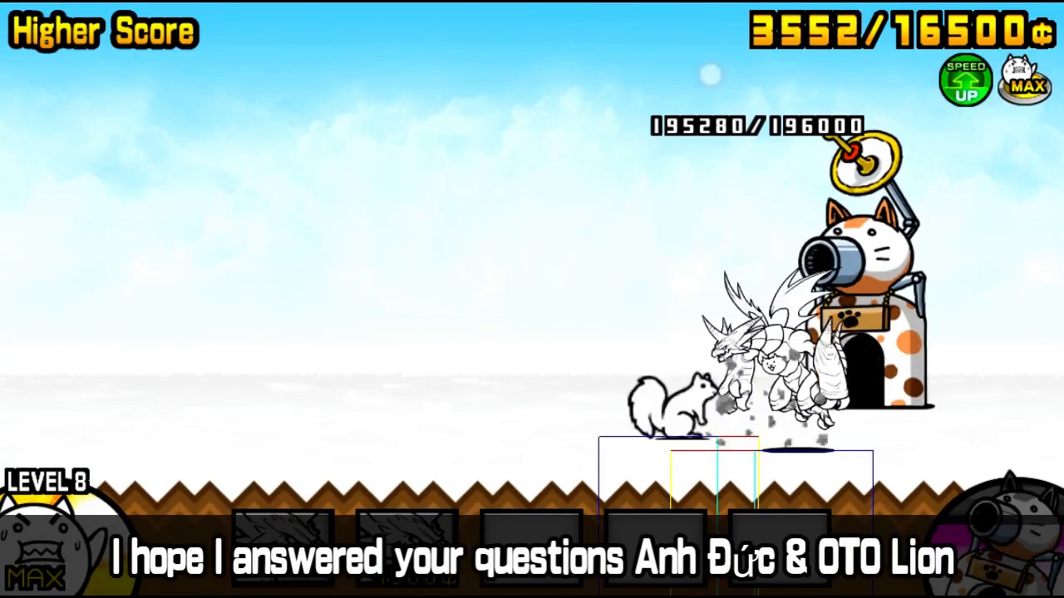
scroll(821, 567, down, 7)
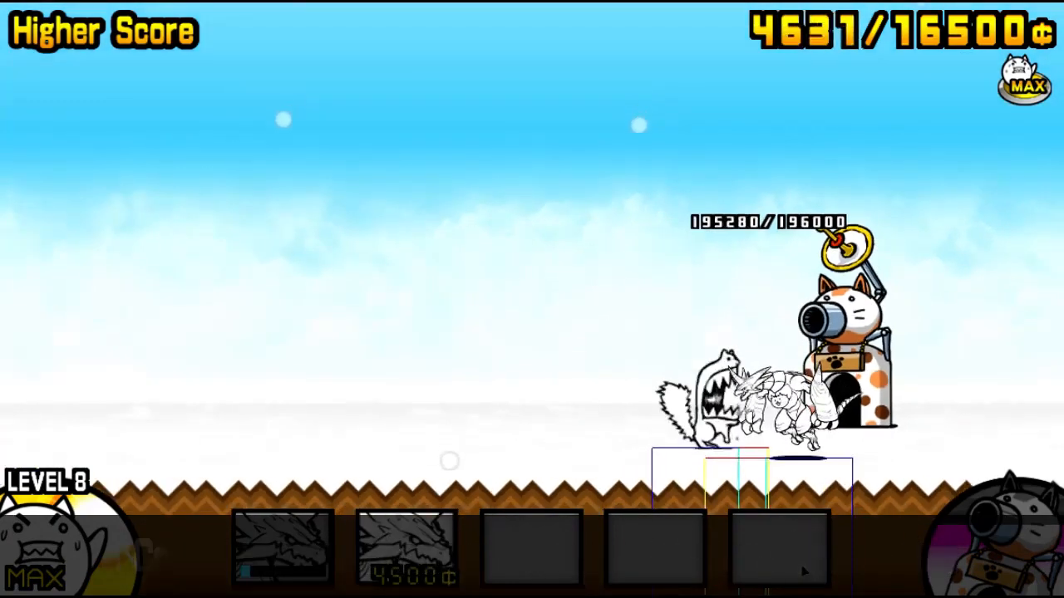
click(407, 548)
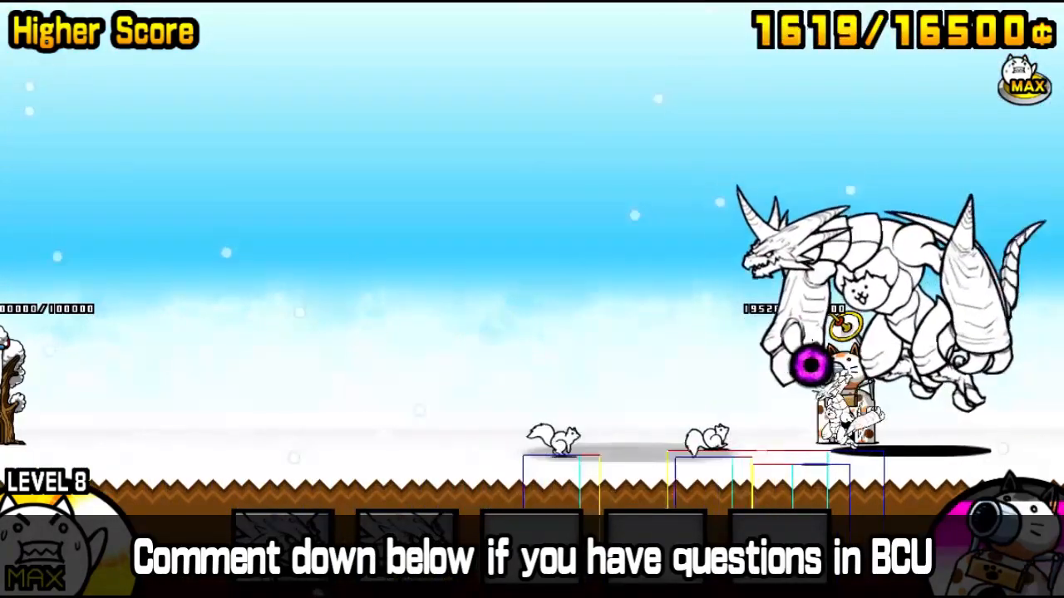
Fire the cat cannon at the enemies in front of the two Bahamut Cats
scroll(804, 571, up, 2)
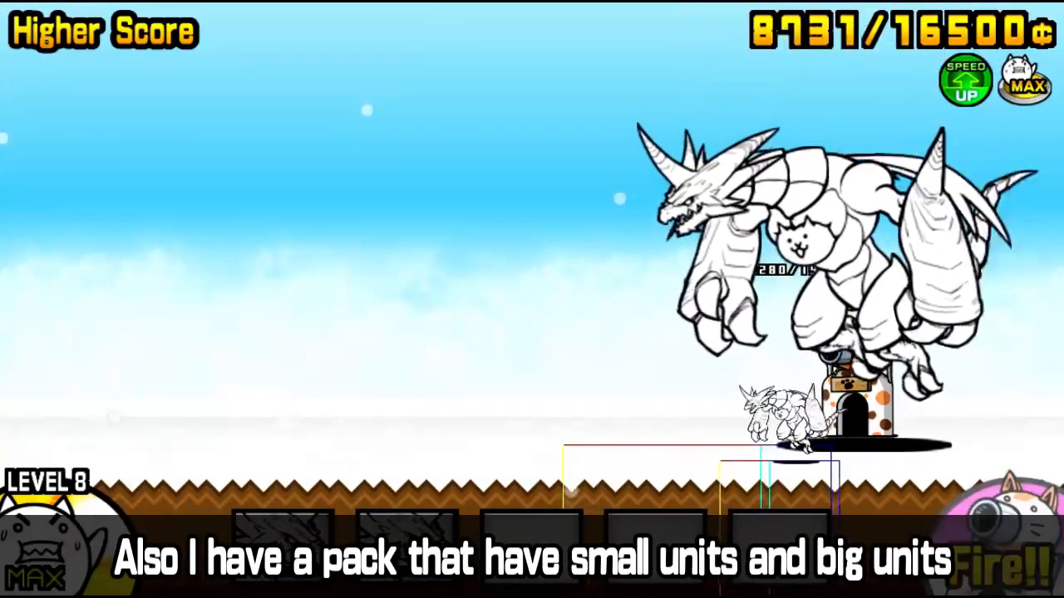
drag(416, 332, 656, 332)
click(999, 548)
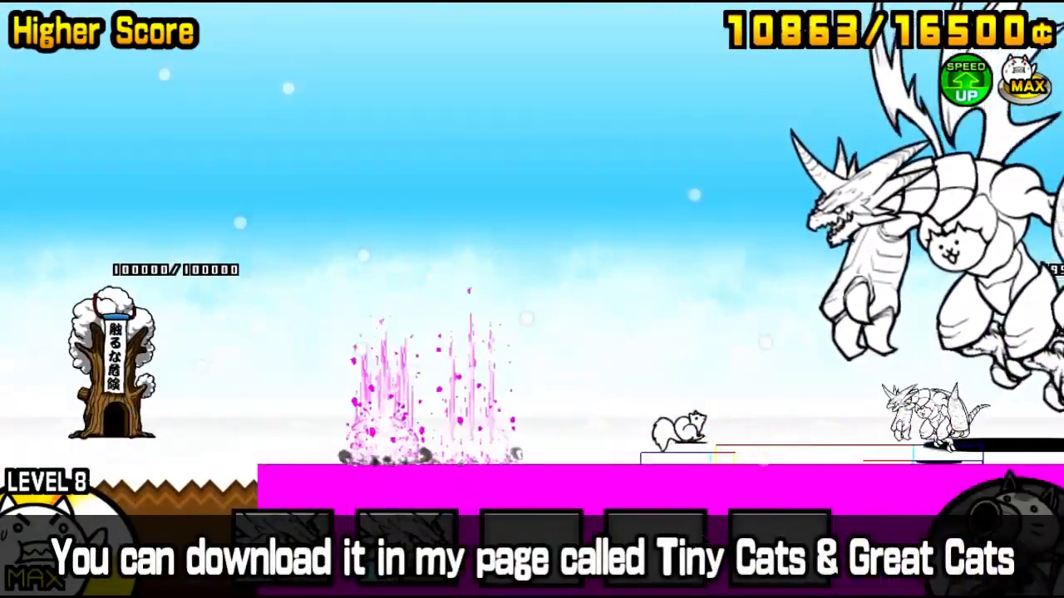
Follow the small and big Bahamut Cats to the enemy base and compare their sizes and attack ranges
drag(416, 333, 551, 333)
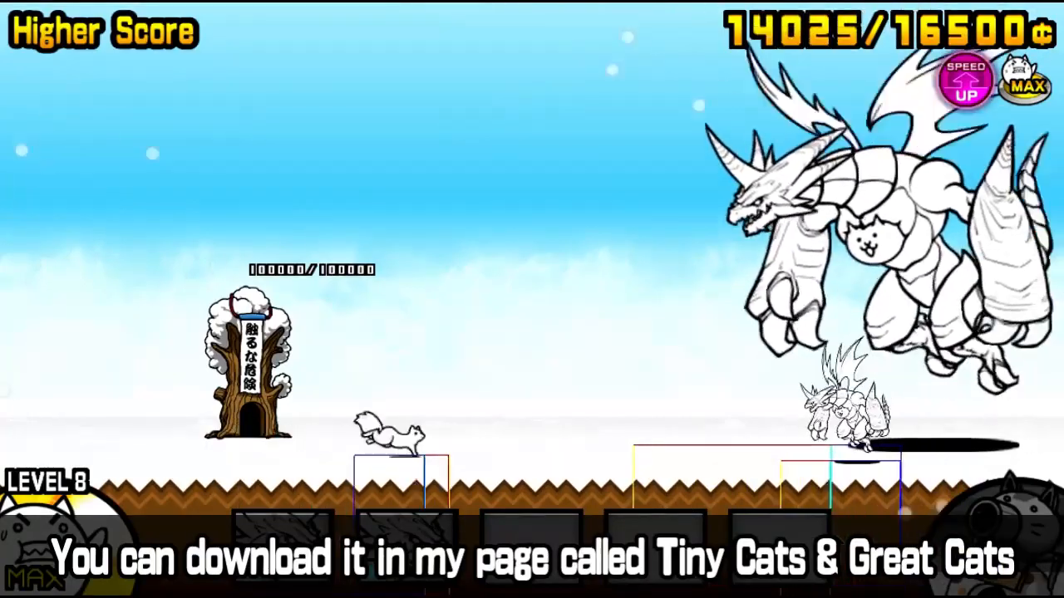
drag(524, 530, 546, 530)
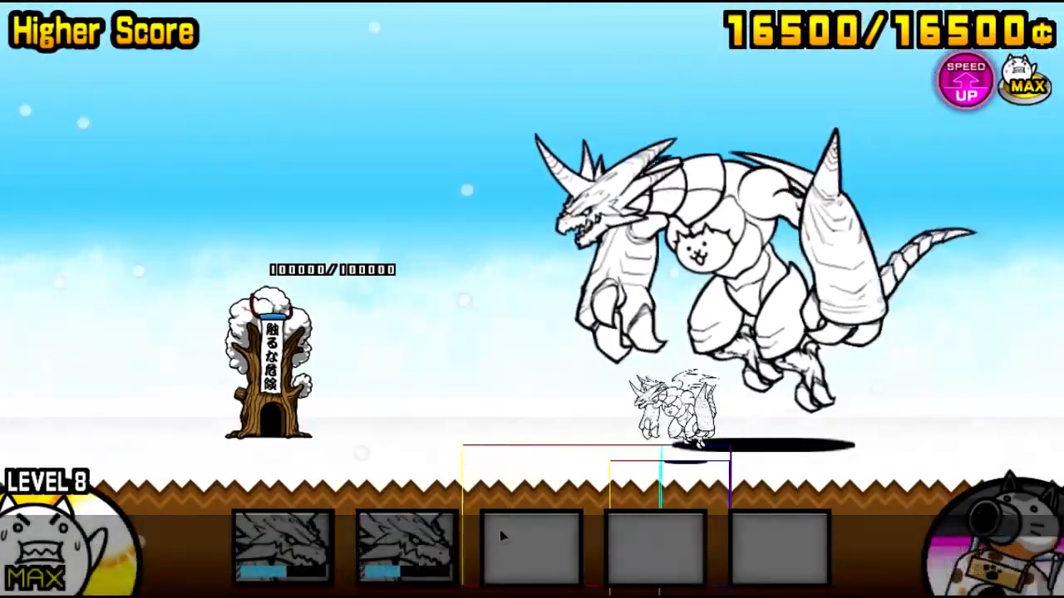
scroll(546, 531, up, 3)
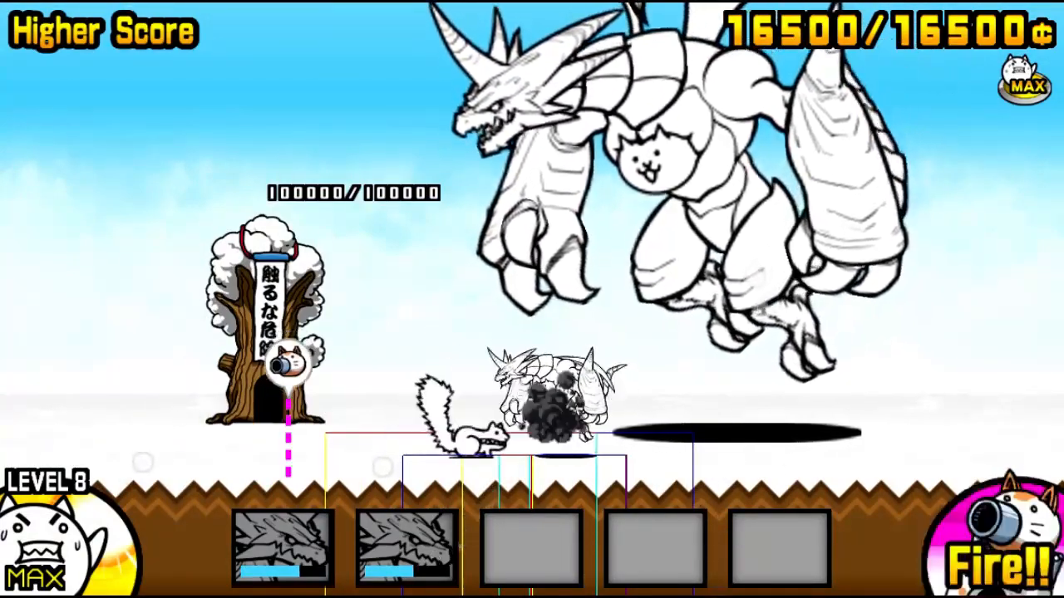
scroll(290, 538, down, 1)
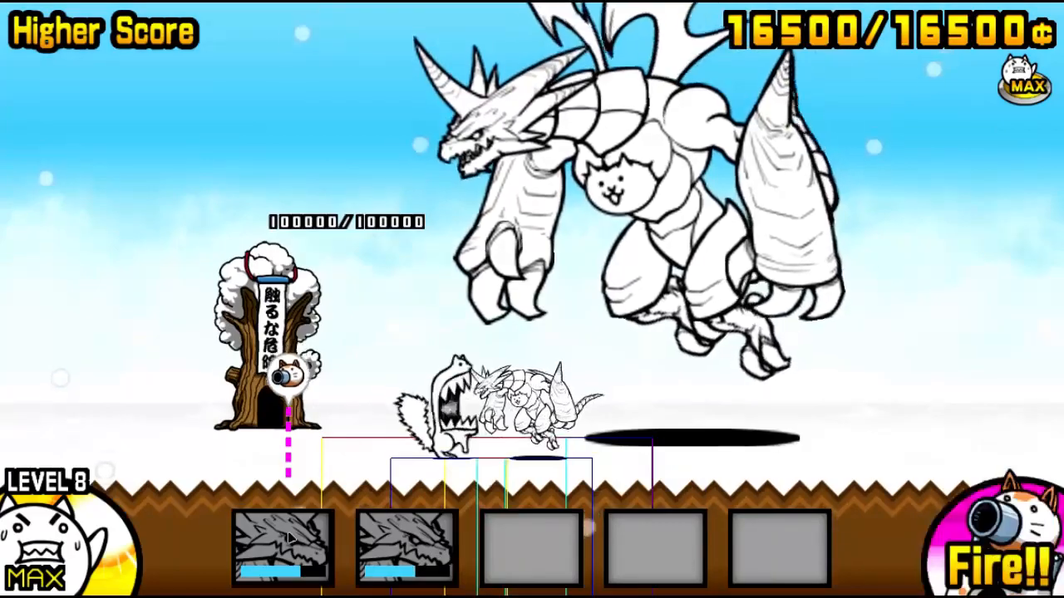